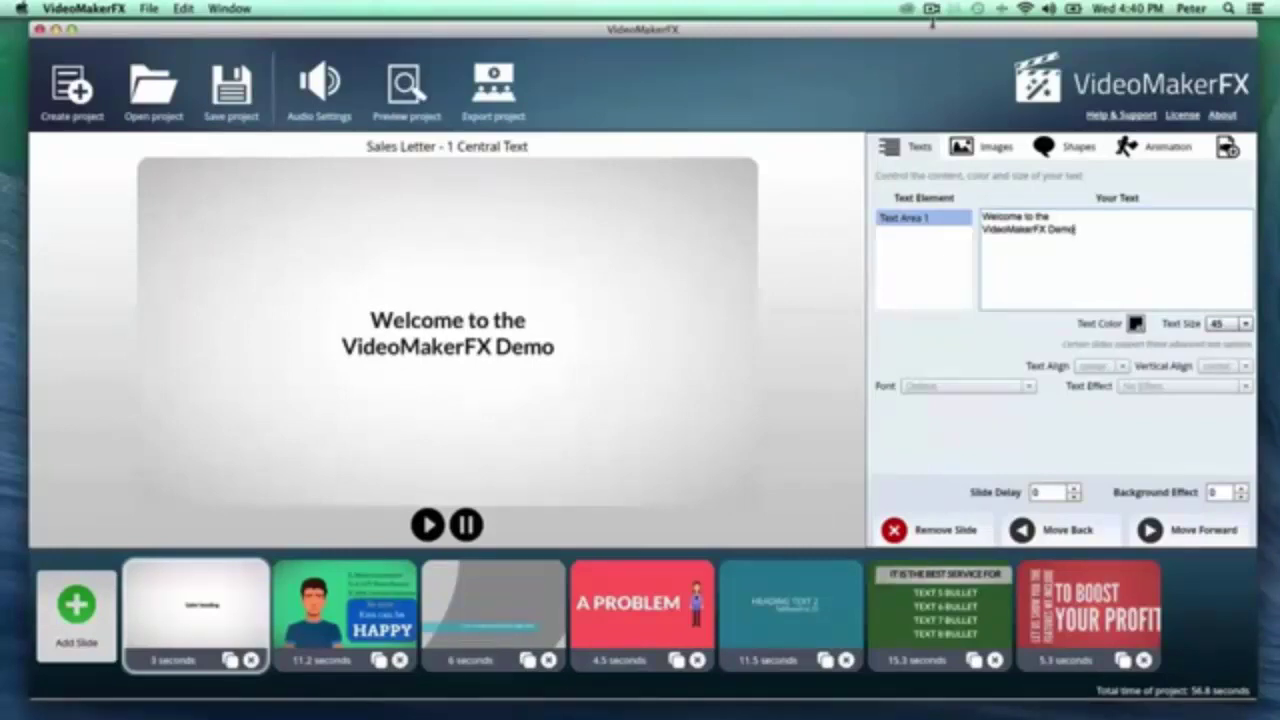
After reviewing the A PROBLEM and Ken HAPPY slides, append the Character Anna - Slide 1 layout
click(656, 578)
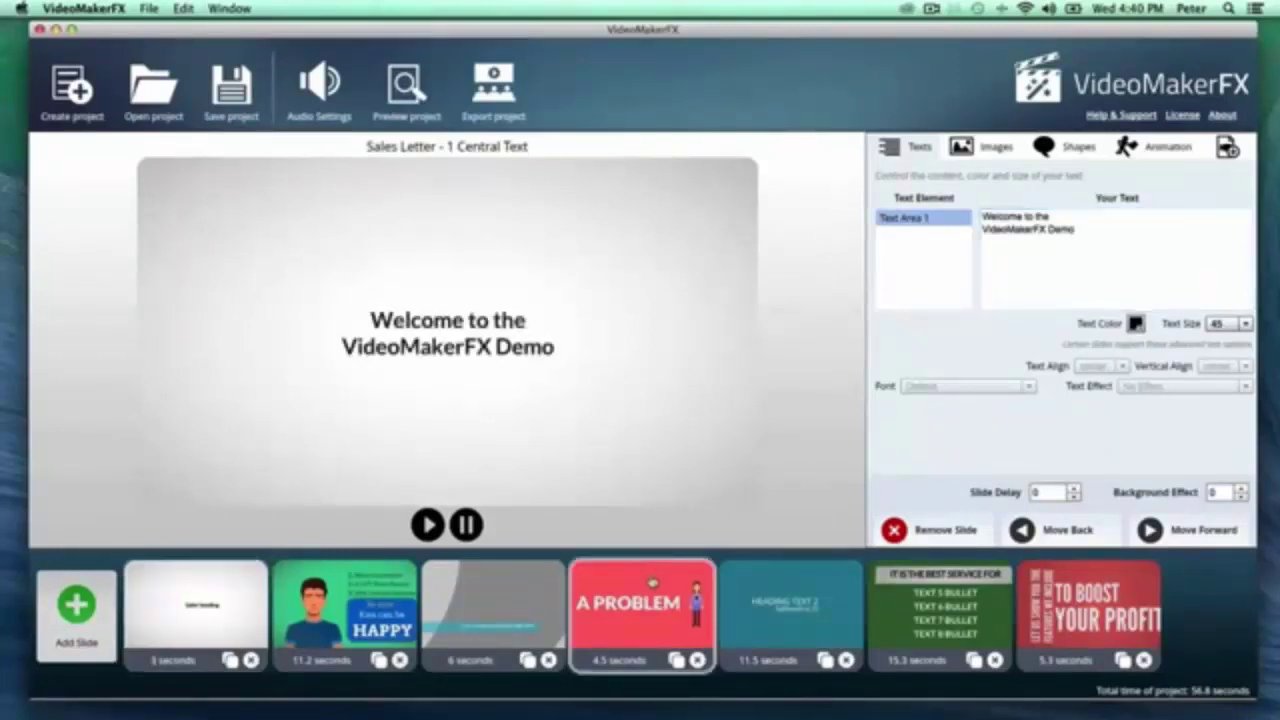
click(344, 605)
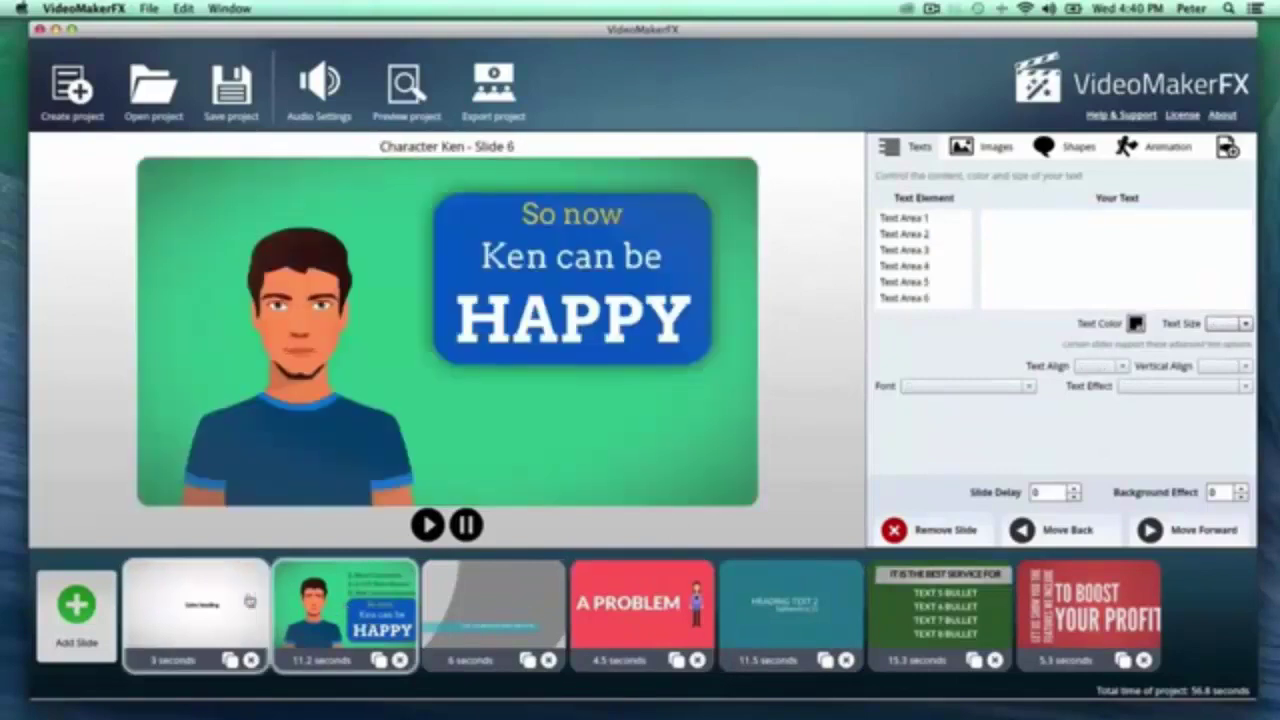
click(95, 620)
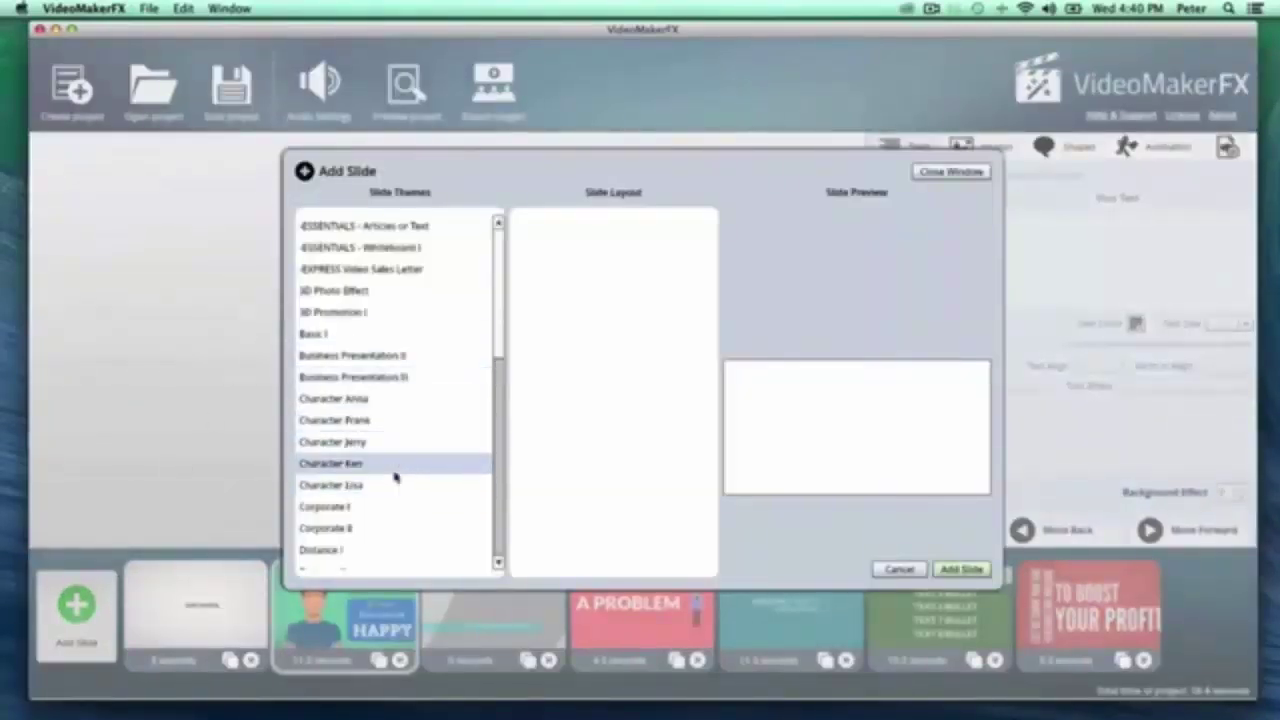
click(366, 400)
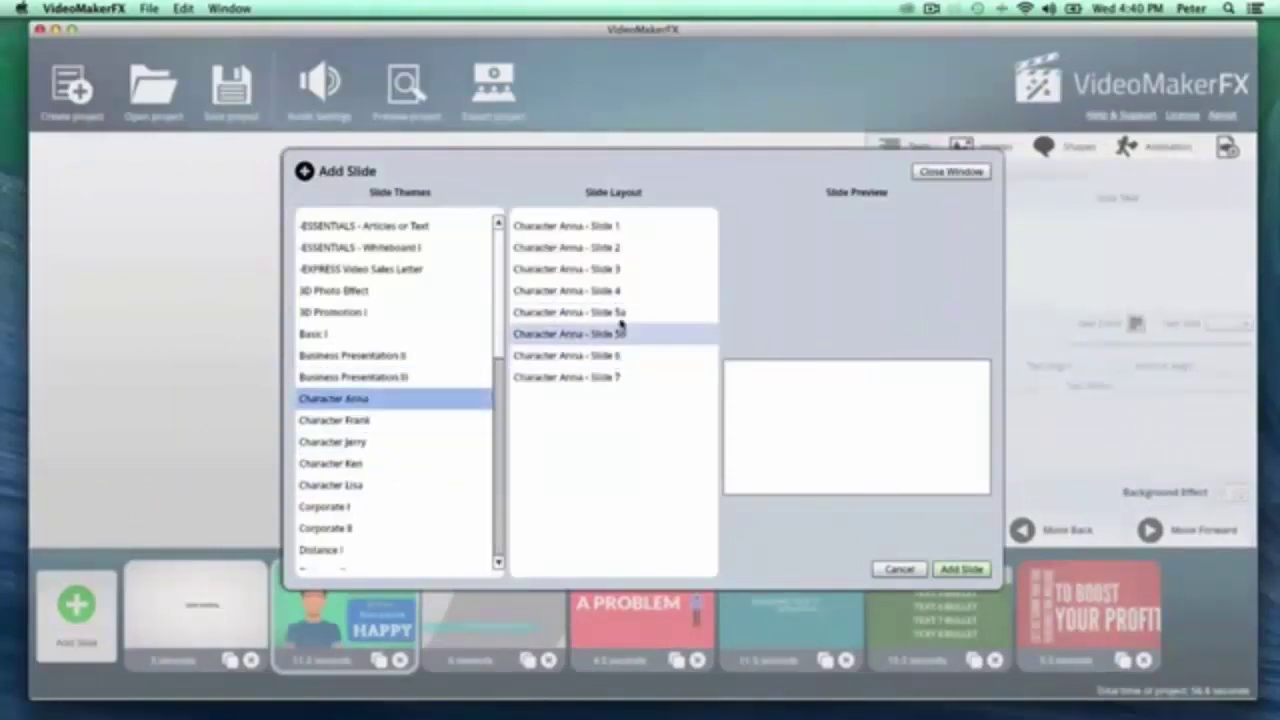
click(608, 225)
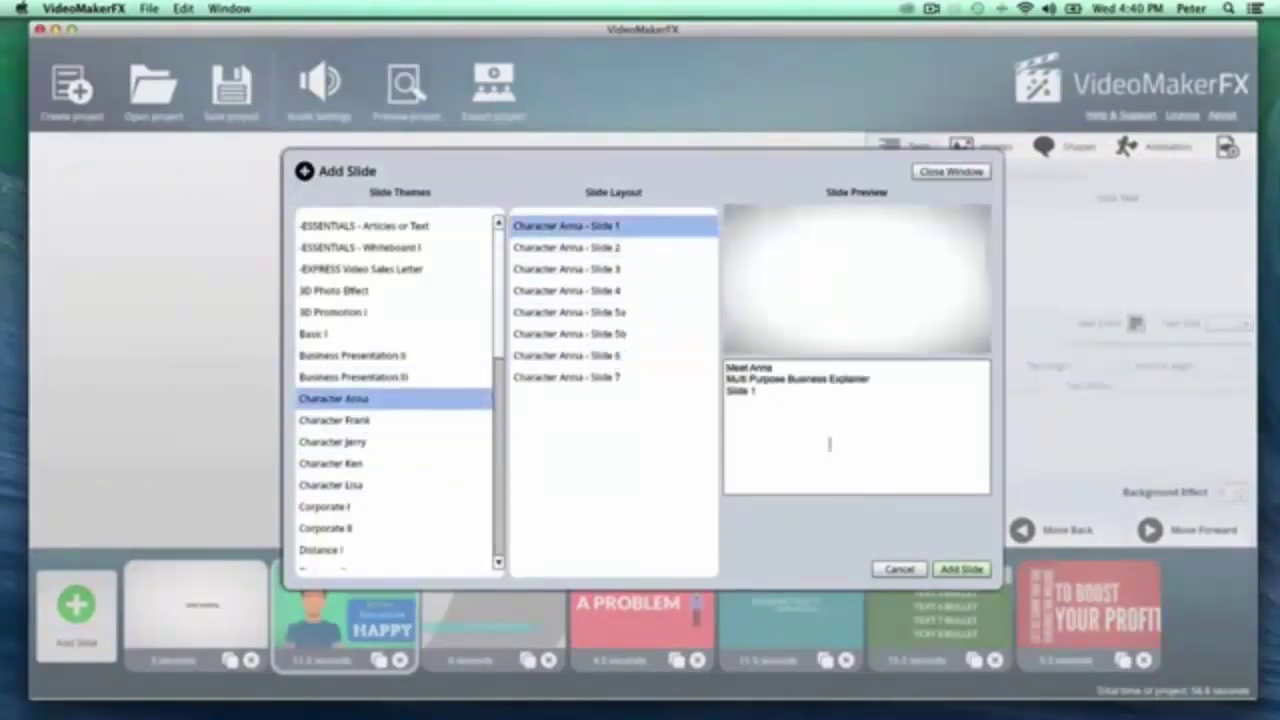
click(961, 569)
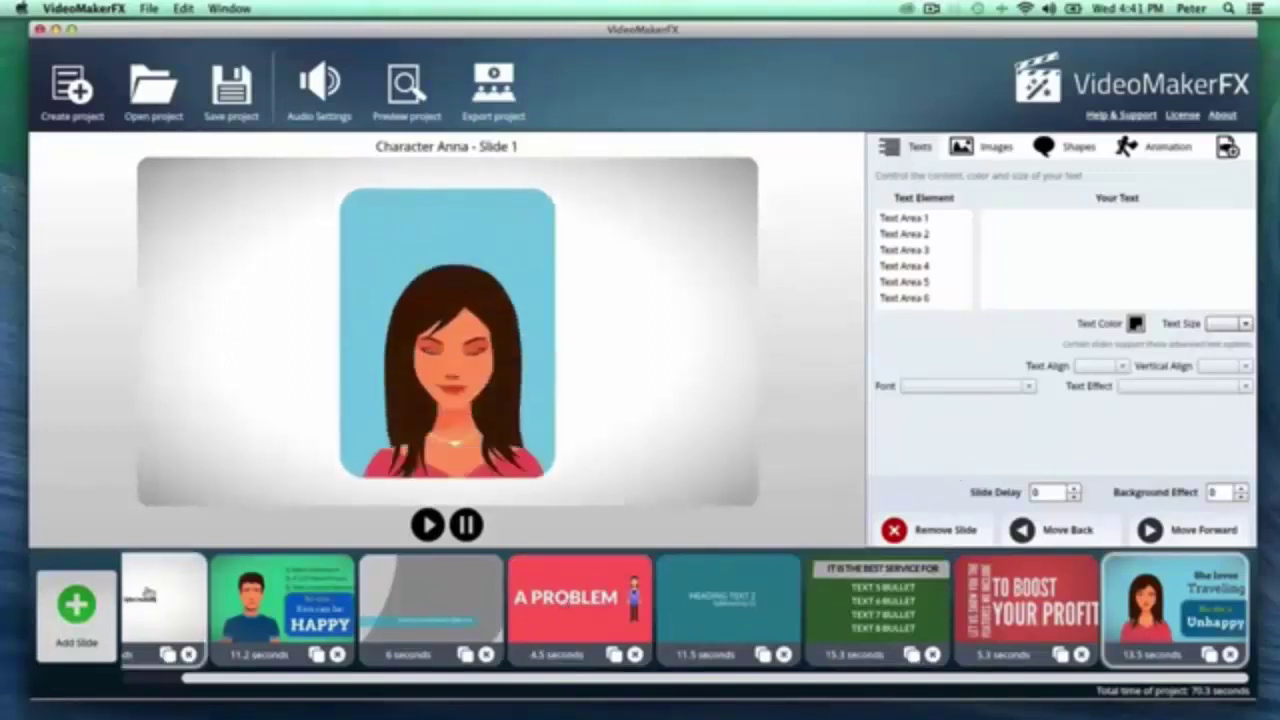
Give the welcome slide's title text a Crisp Shadow effect and the Bebas Neue font
click(147, 592)
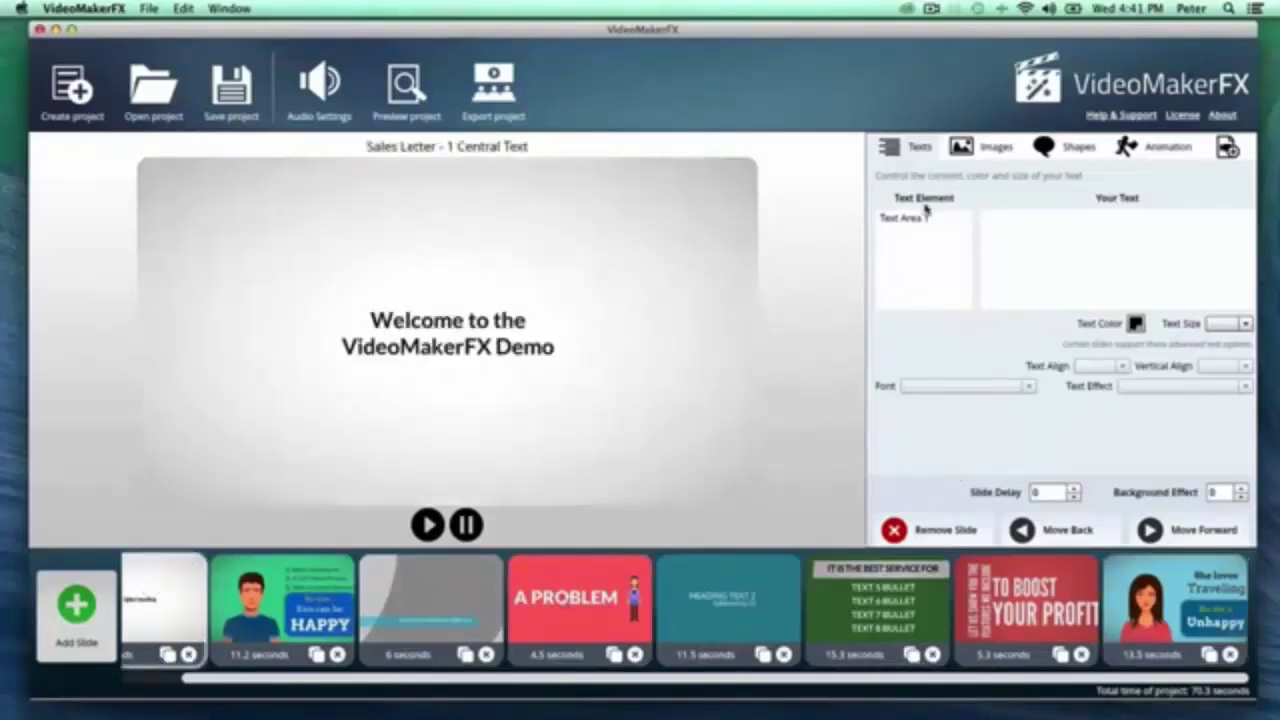
click(928, 218)
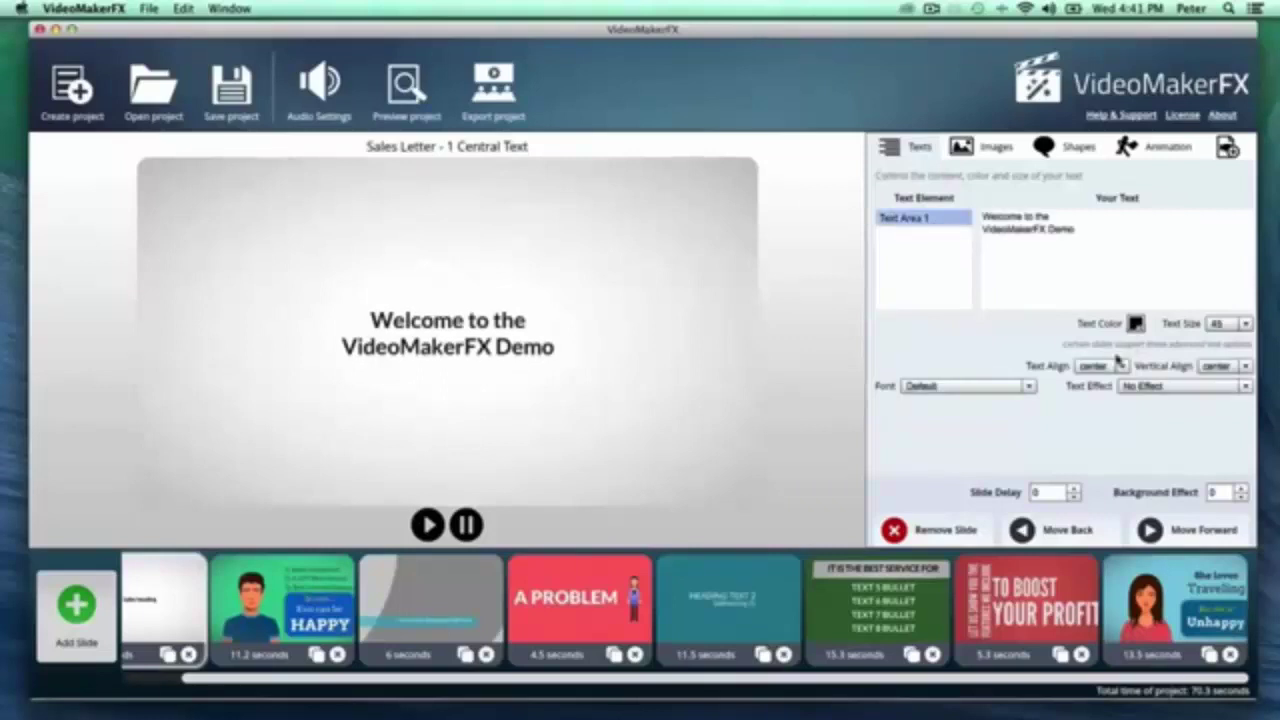
click(1180, 386)
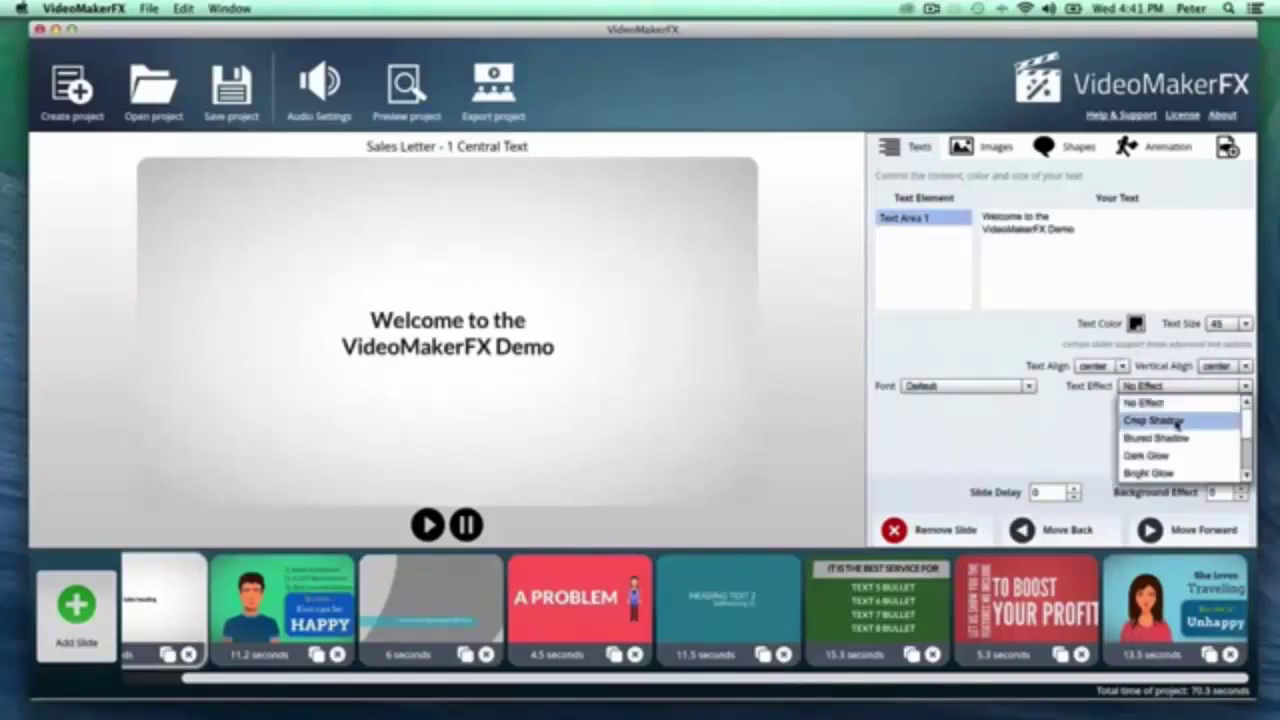
click(1160, 420)
click(1026, 386)
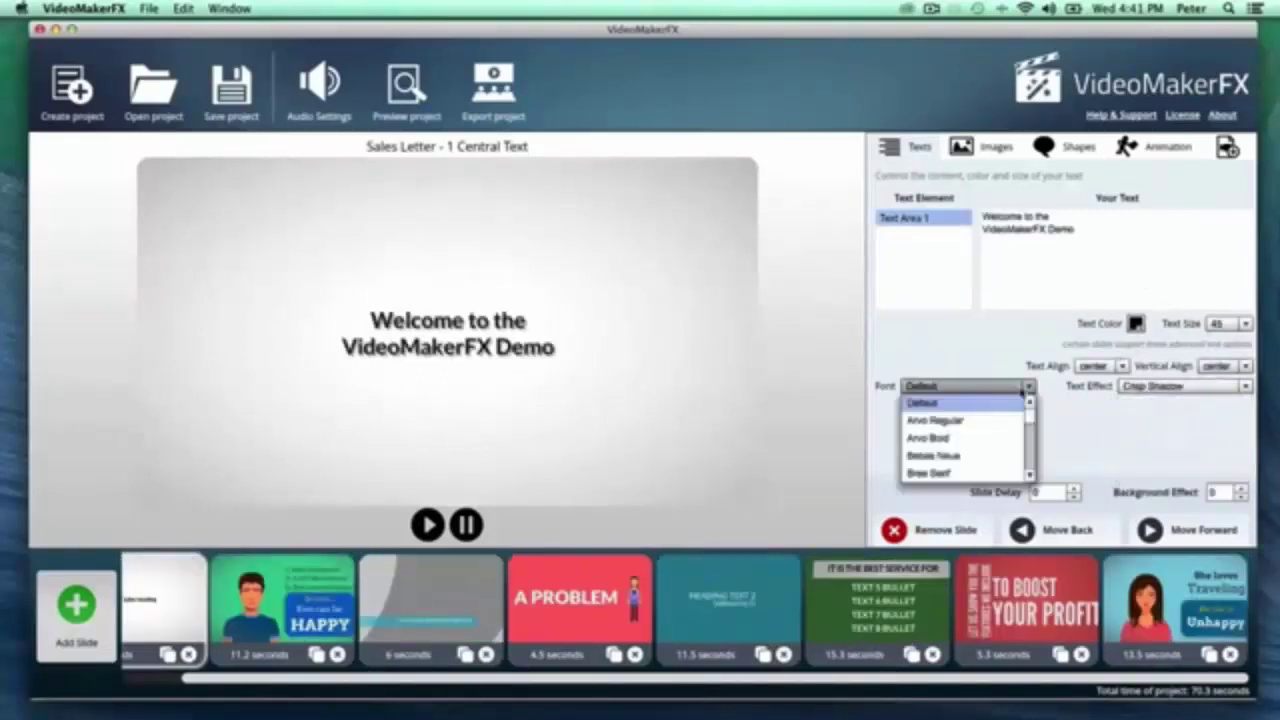
click(995, 451)
Enlarge the welcome text to size 65 and colour it red after trying yellow
click(1238, 324)
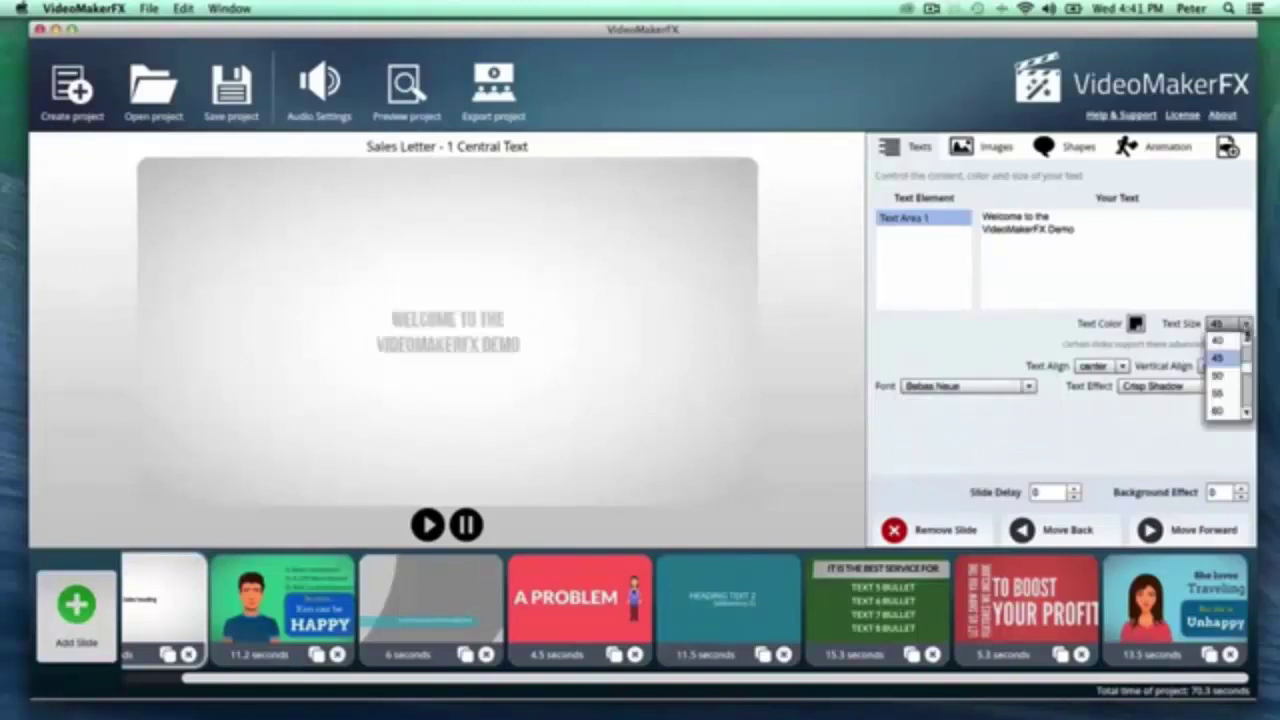
scroll(1228, 395, down, 2)
click(1228, 395)
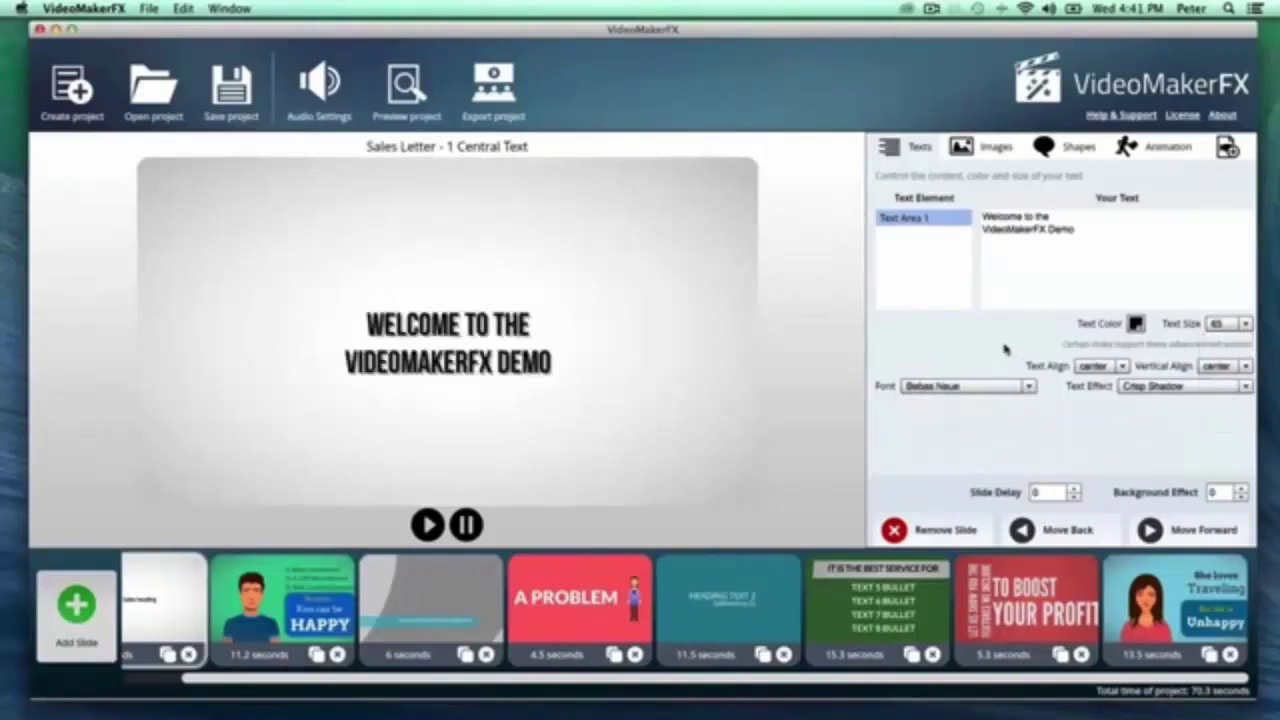
click(1136, 323)
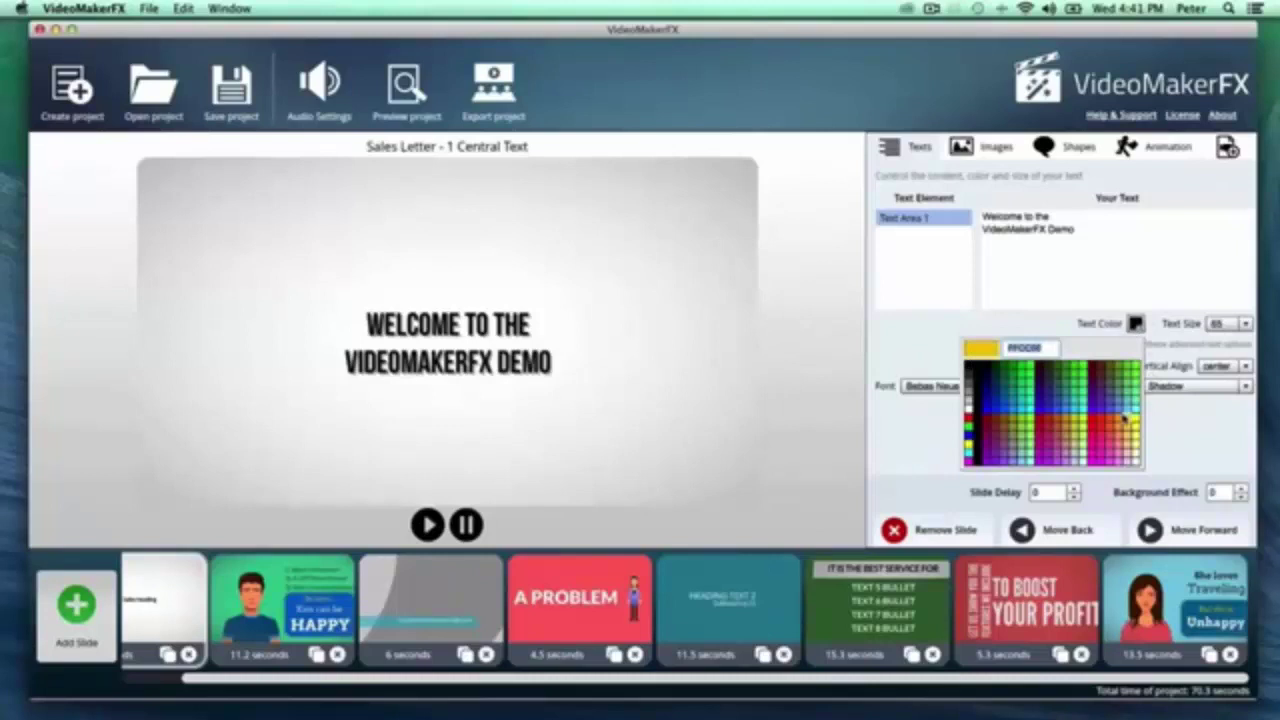
click(1124, 420)
click(1136, 323)
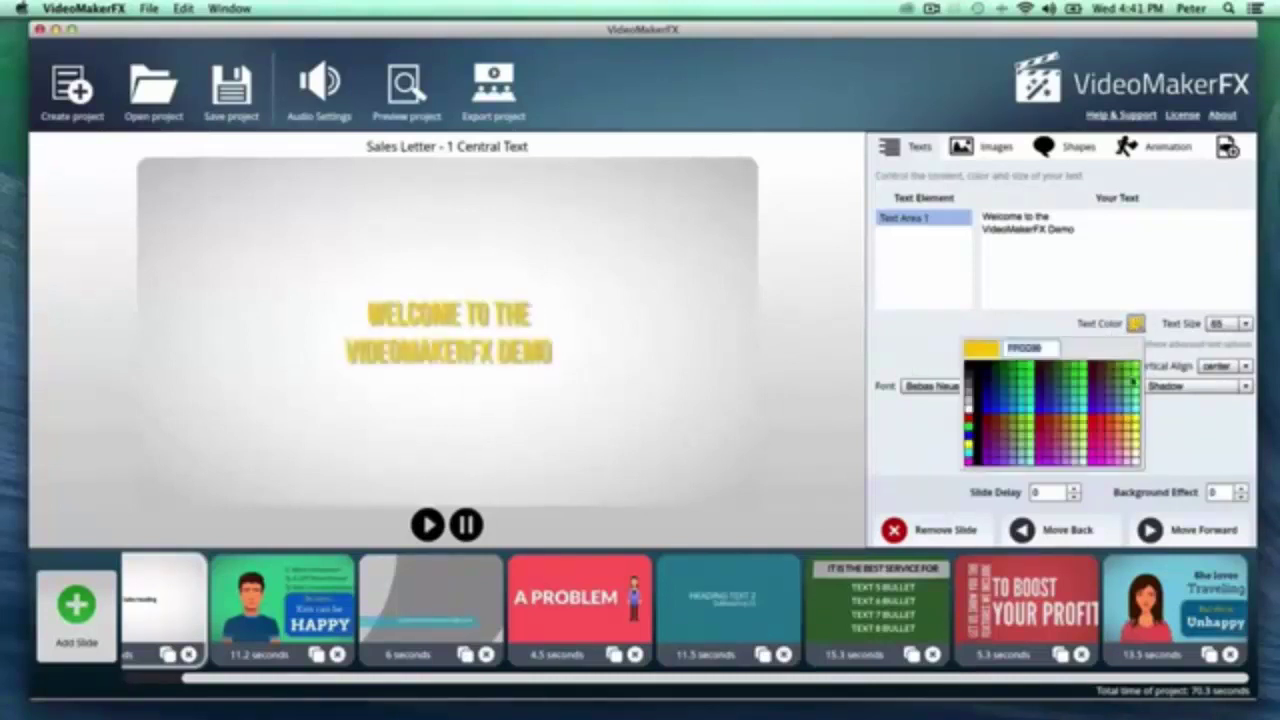
click(1096, 422)
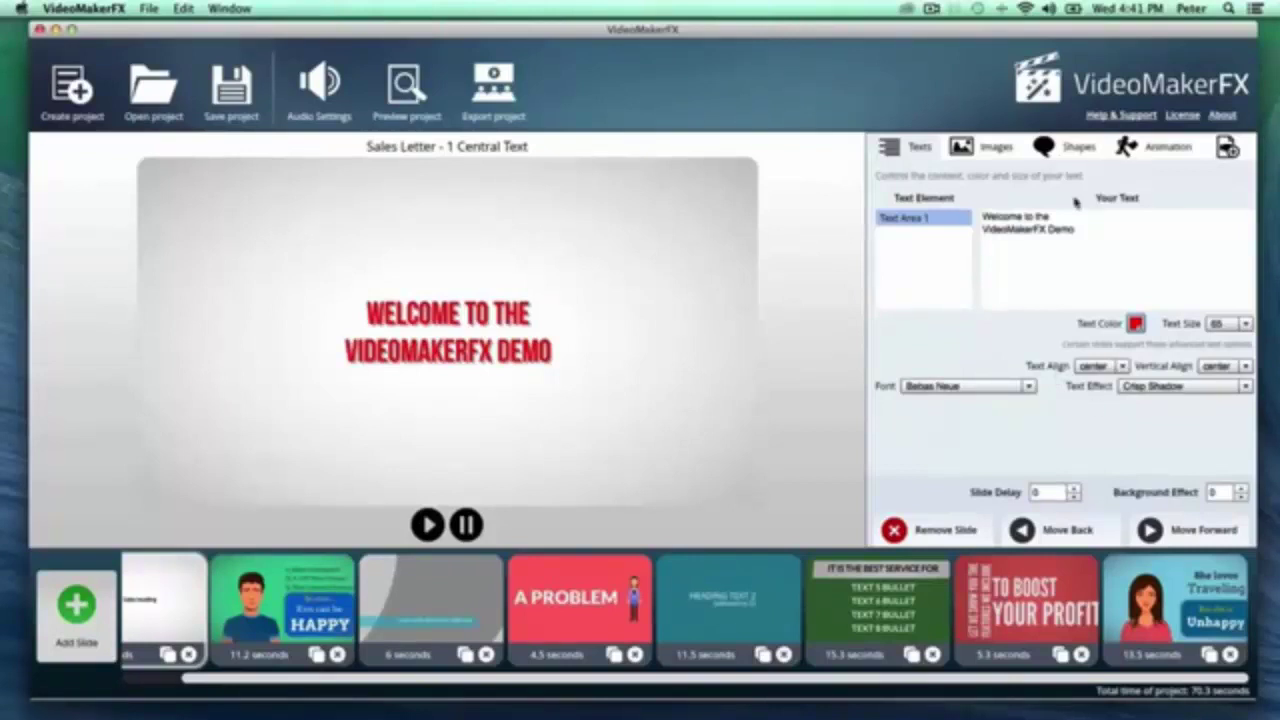
Try red and teal blue on the slide background and cycle through its gradient effects
click(1043, 146)
click(961, 202)
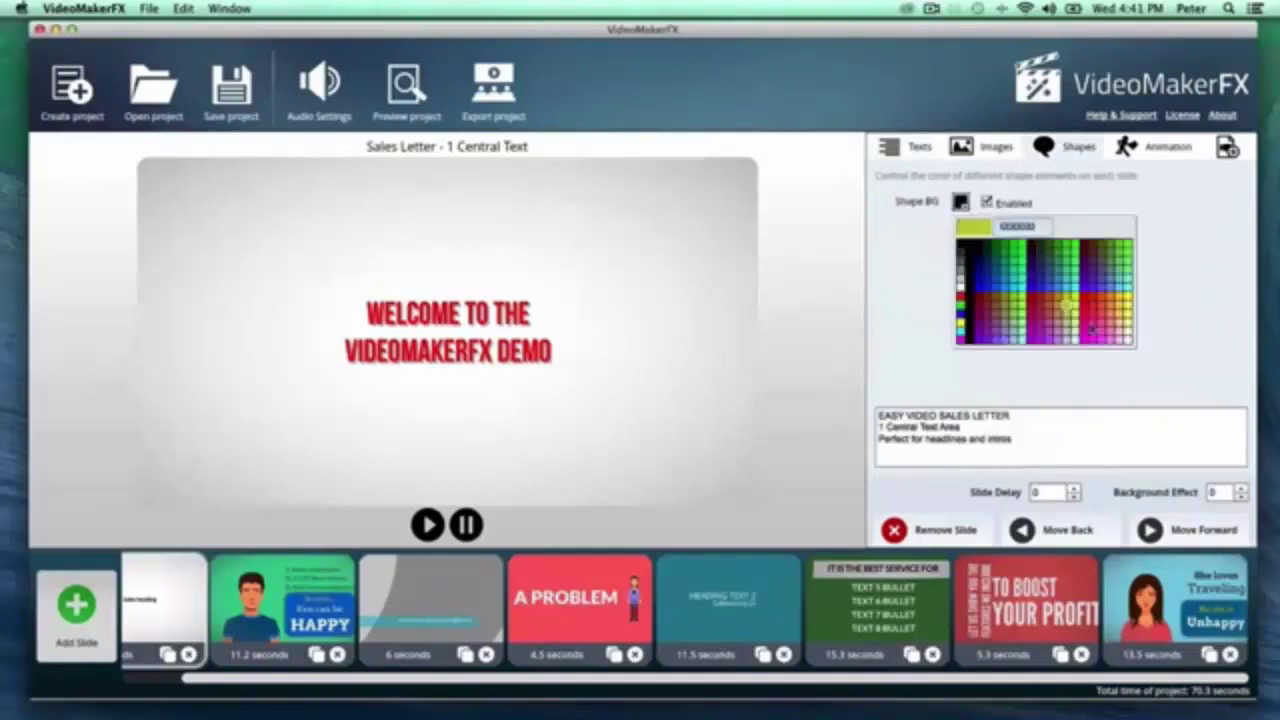
click(1104, 320)
click(963, 204)
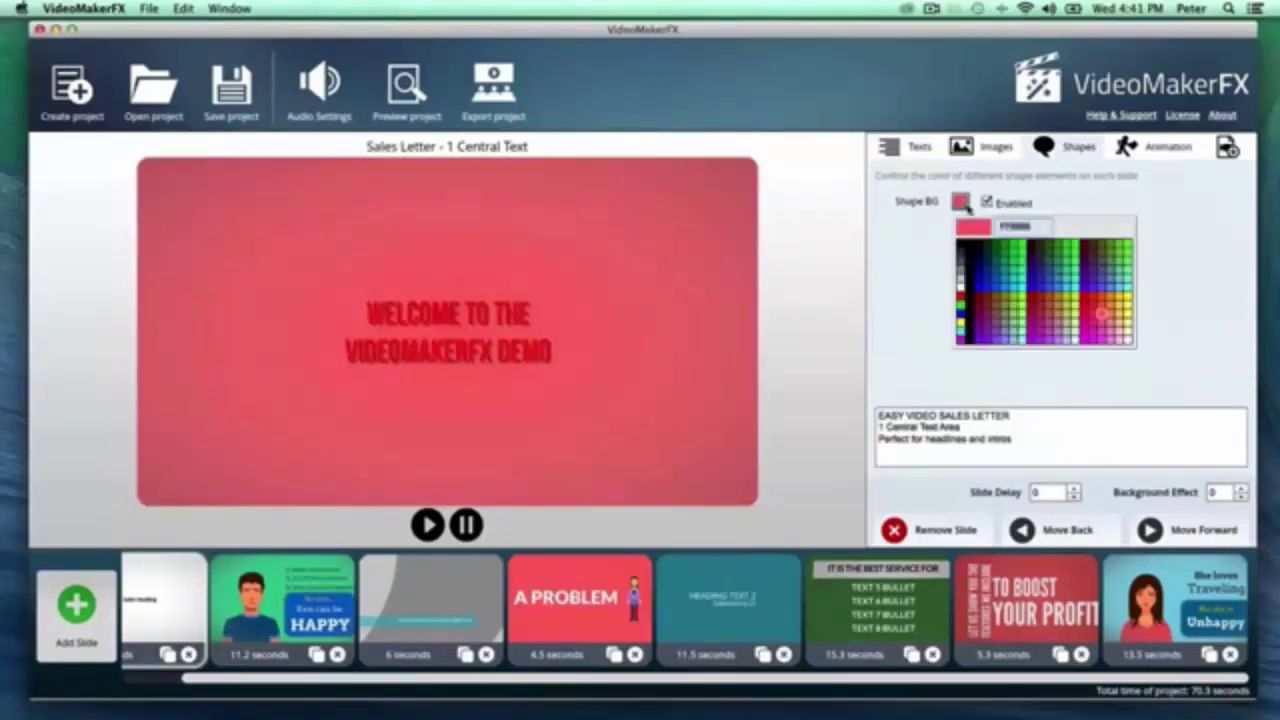
click(1008, 282)
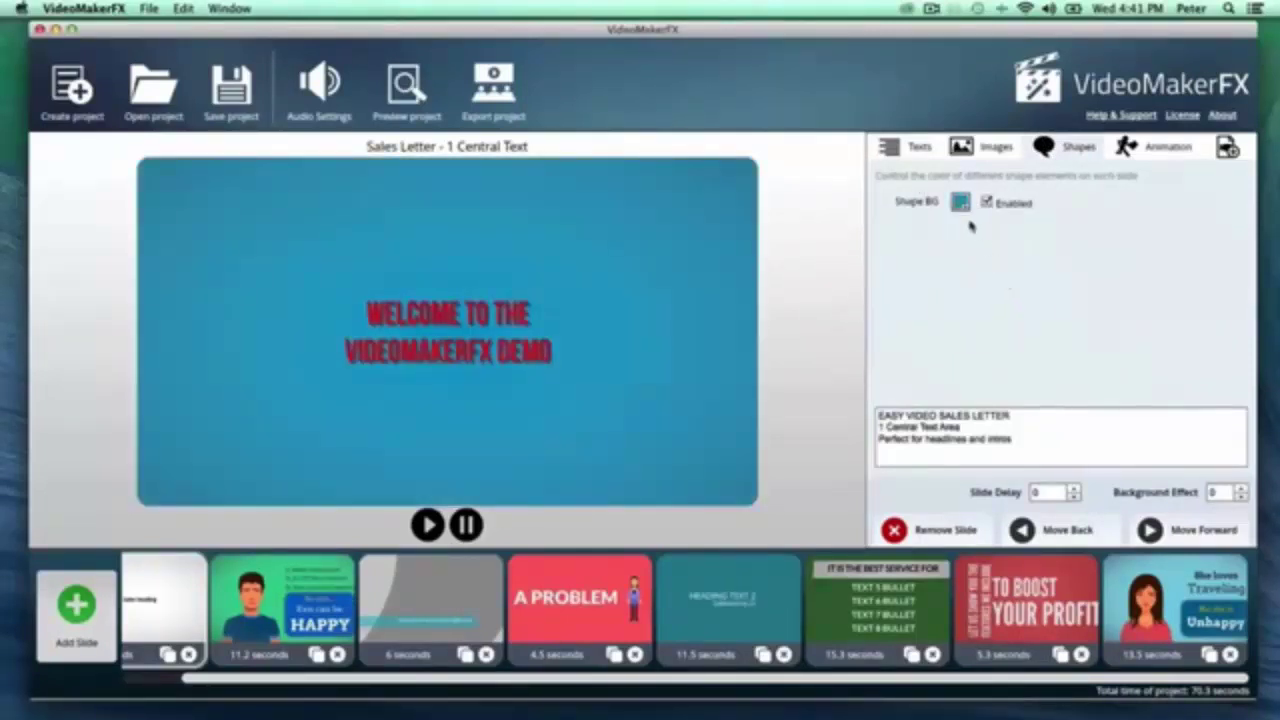
click(1240, 489)
click(1241, 489)
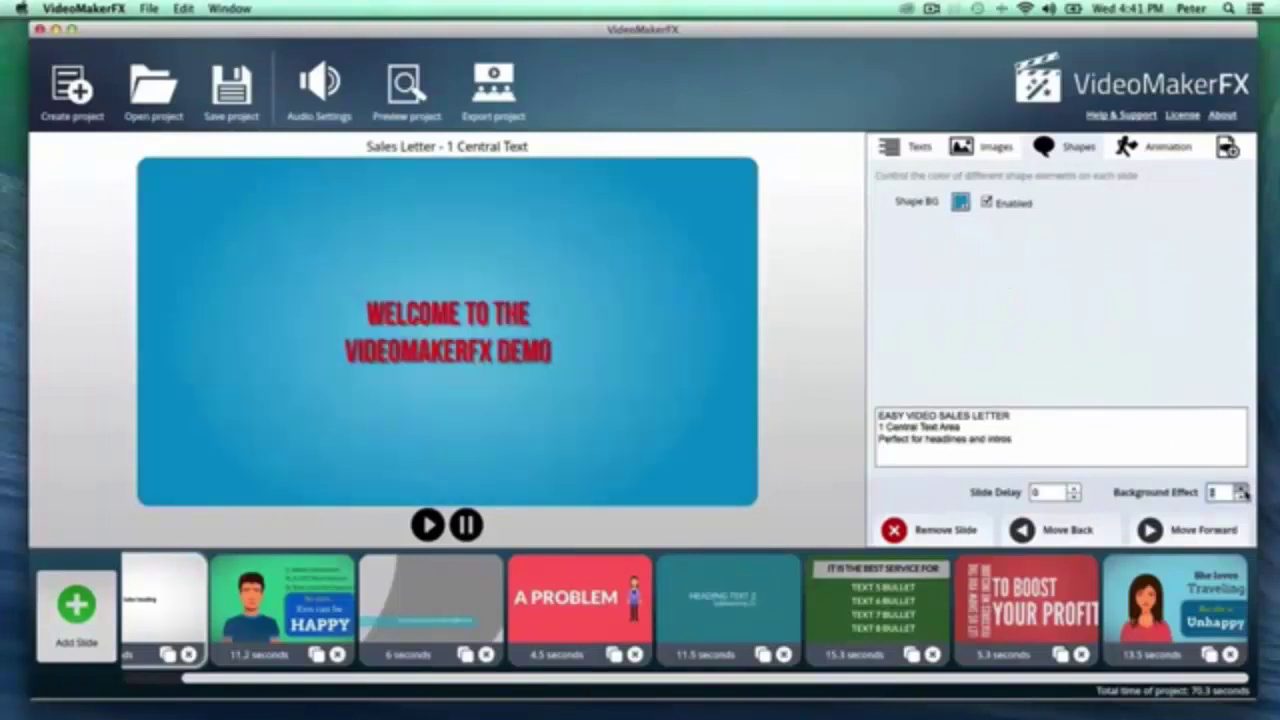
click(1241, 489)
click(1241, 489)
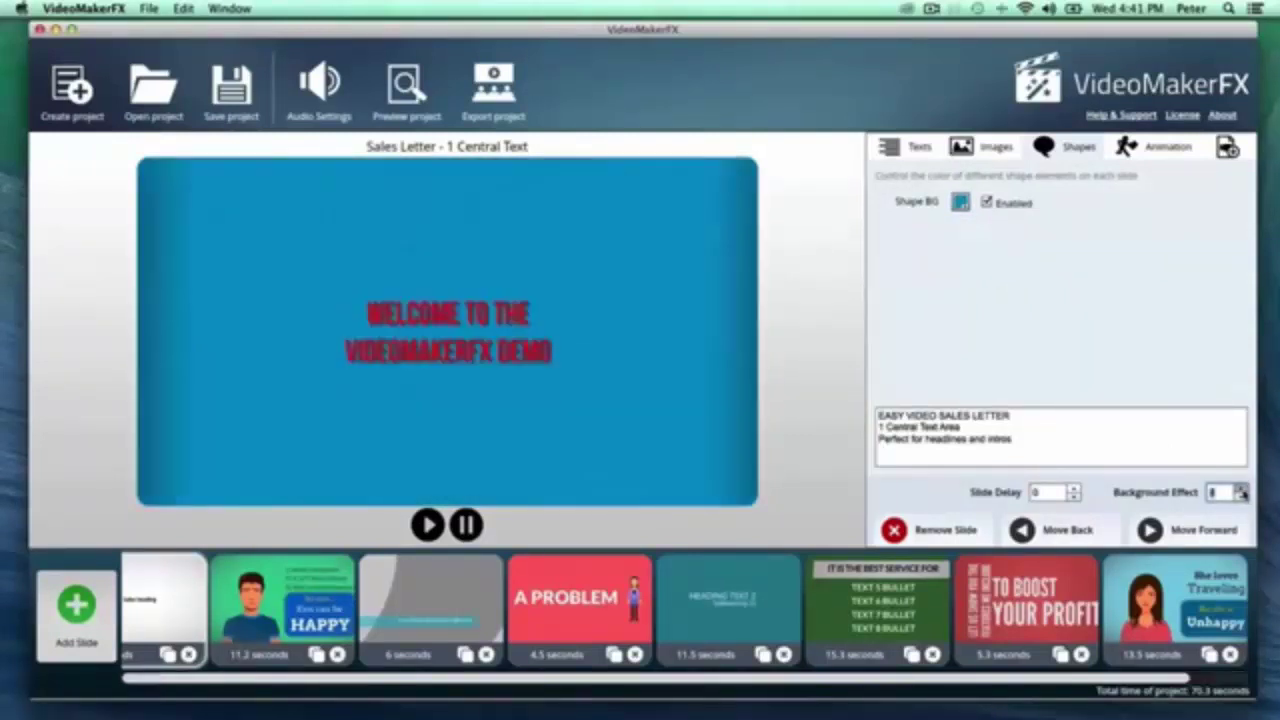
click(1241, 489)
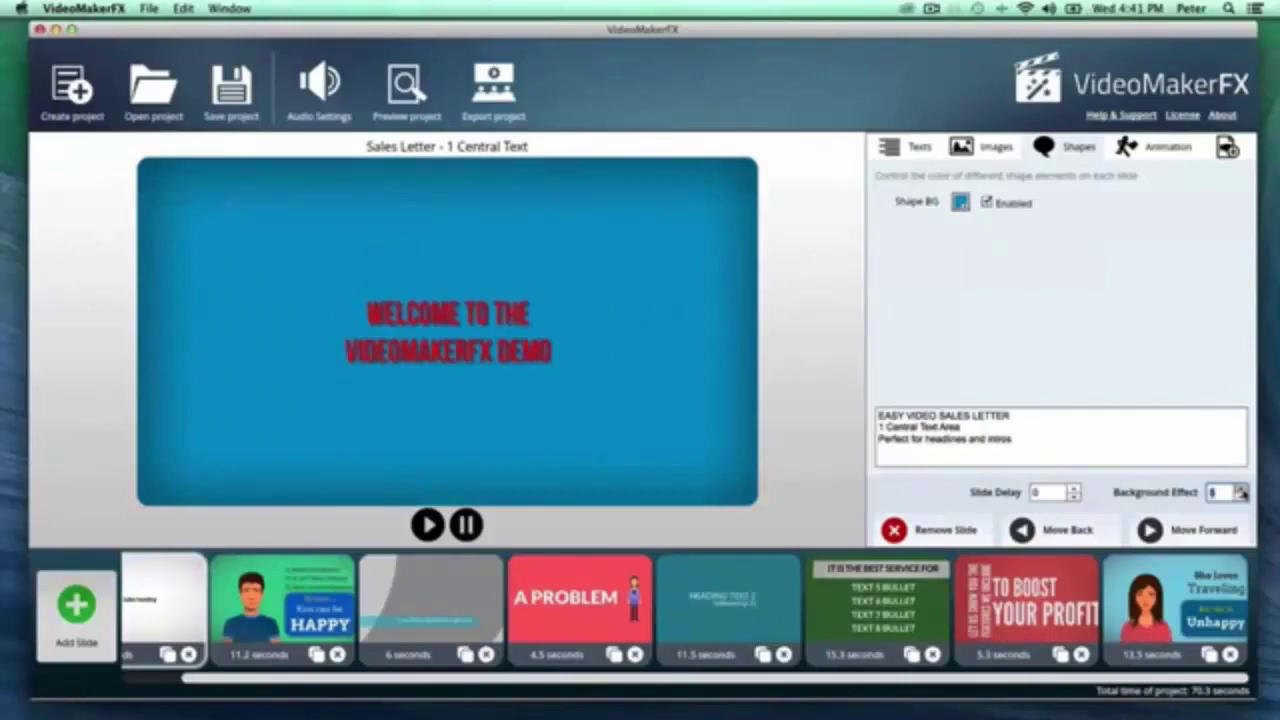
click(1241, 489)
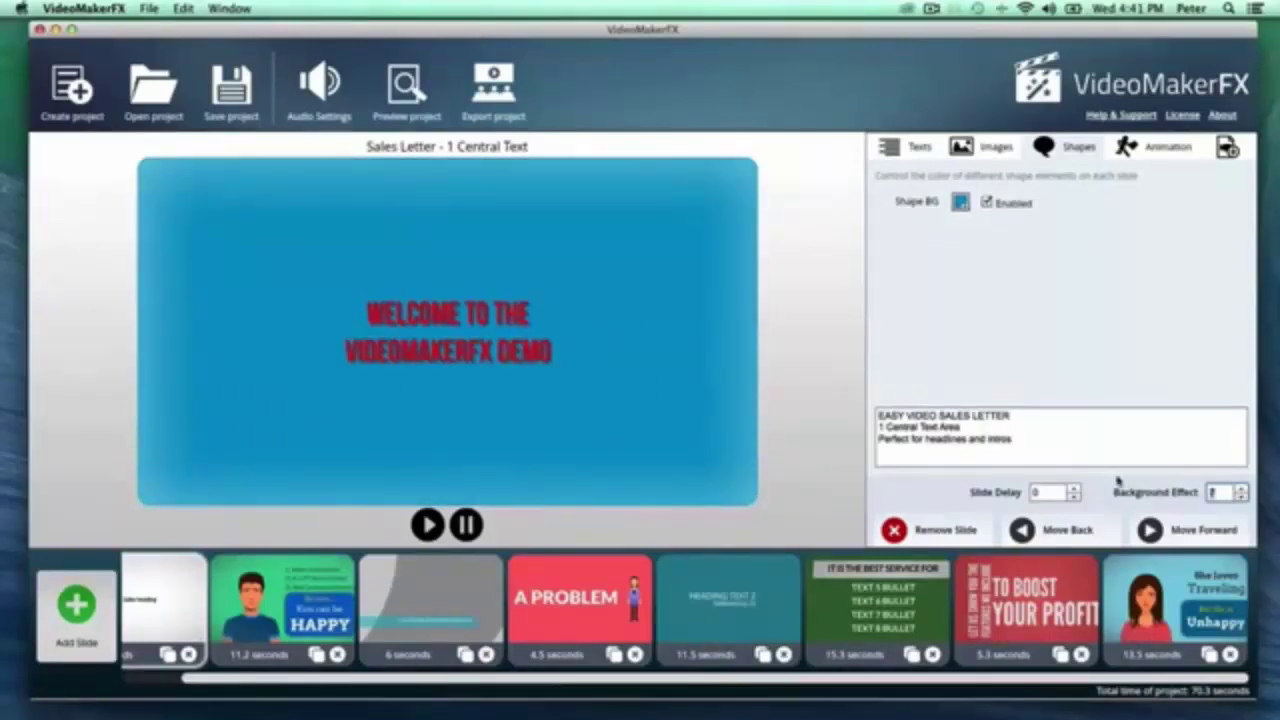
Recolour the welcome slide's background shape pink, then settle on dark red
click(960, 202)
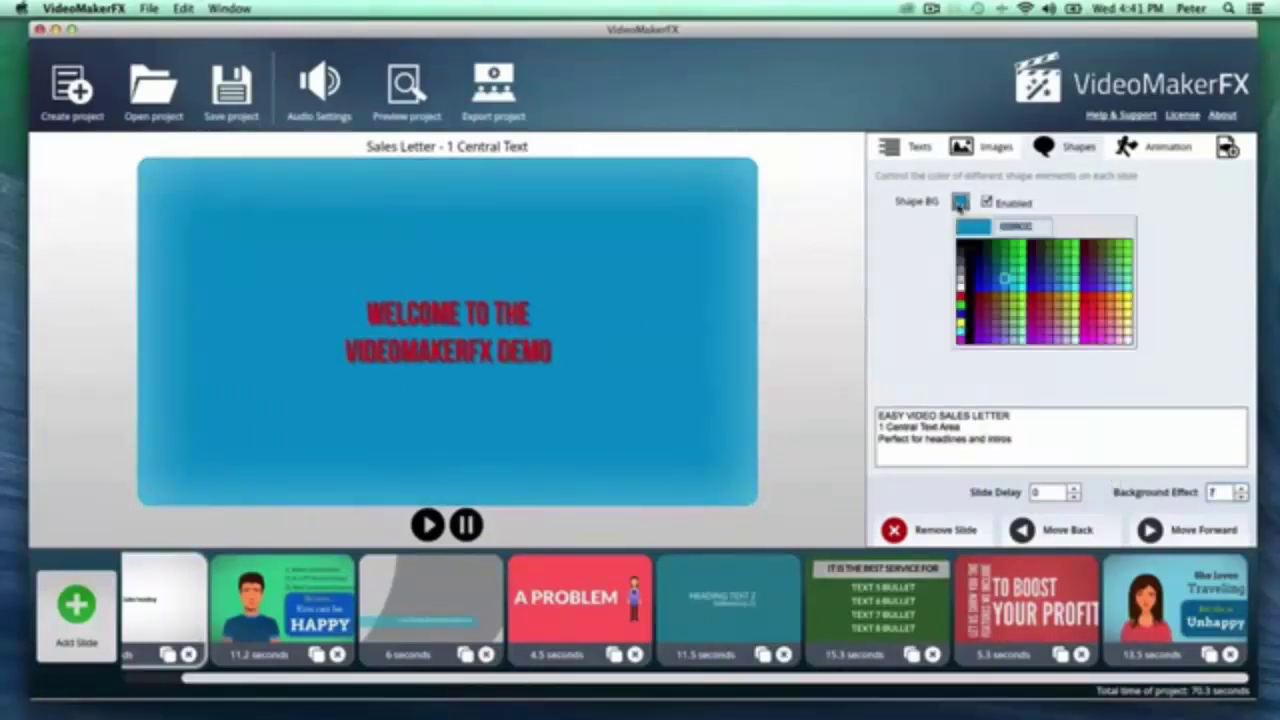
click(1101, 328)
click(962, 204)
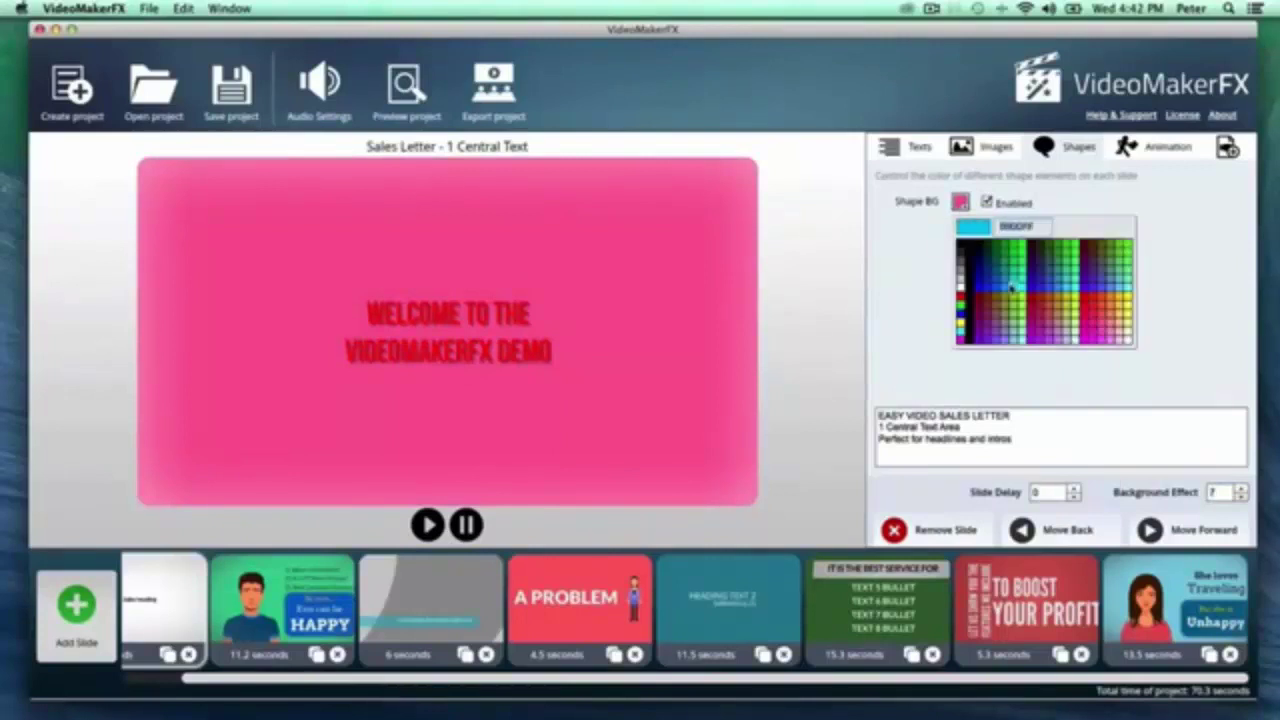
click(1042, 316)
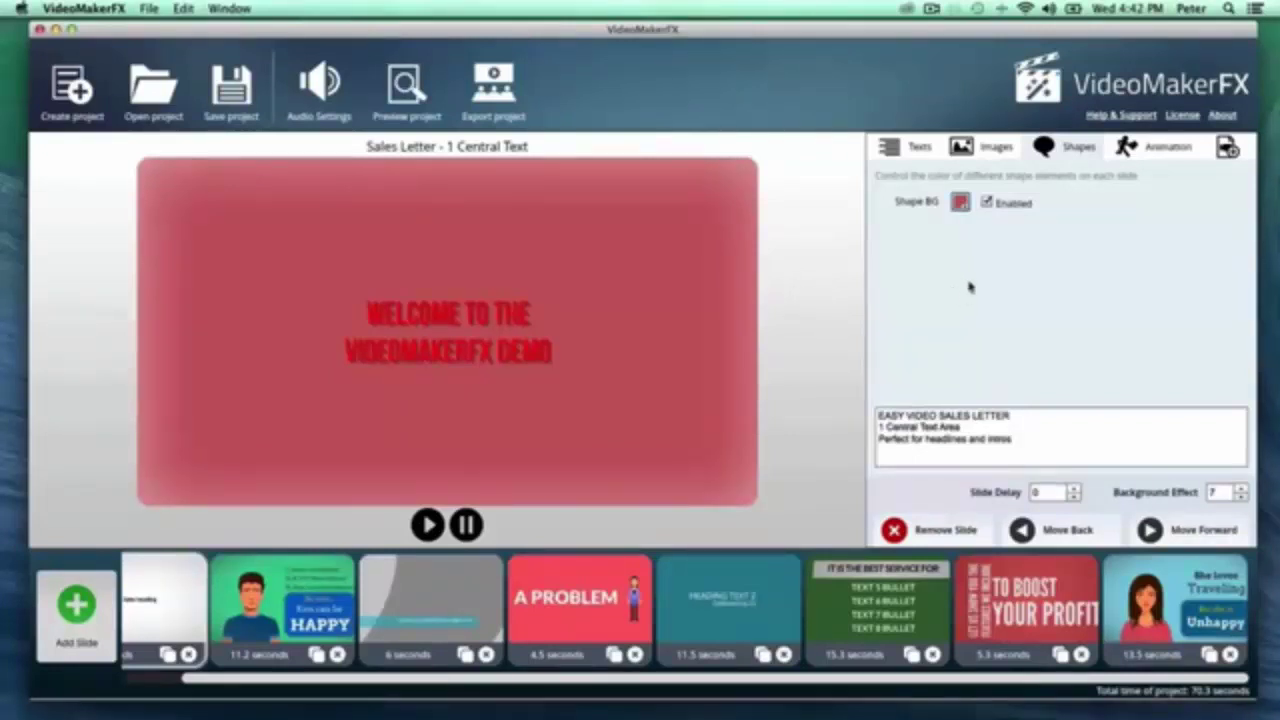
Cycle the welcome slide's Animation 1 through starburst and clouds to the white bokeh-dot background
click(1160, 146)
click(989, 196)
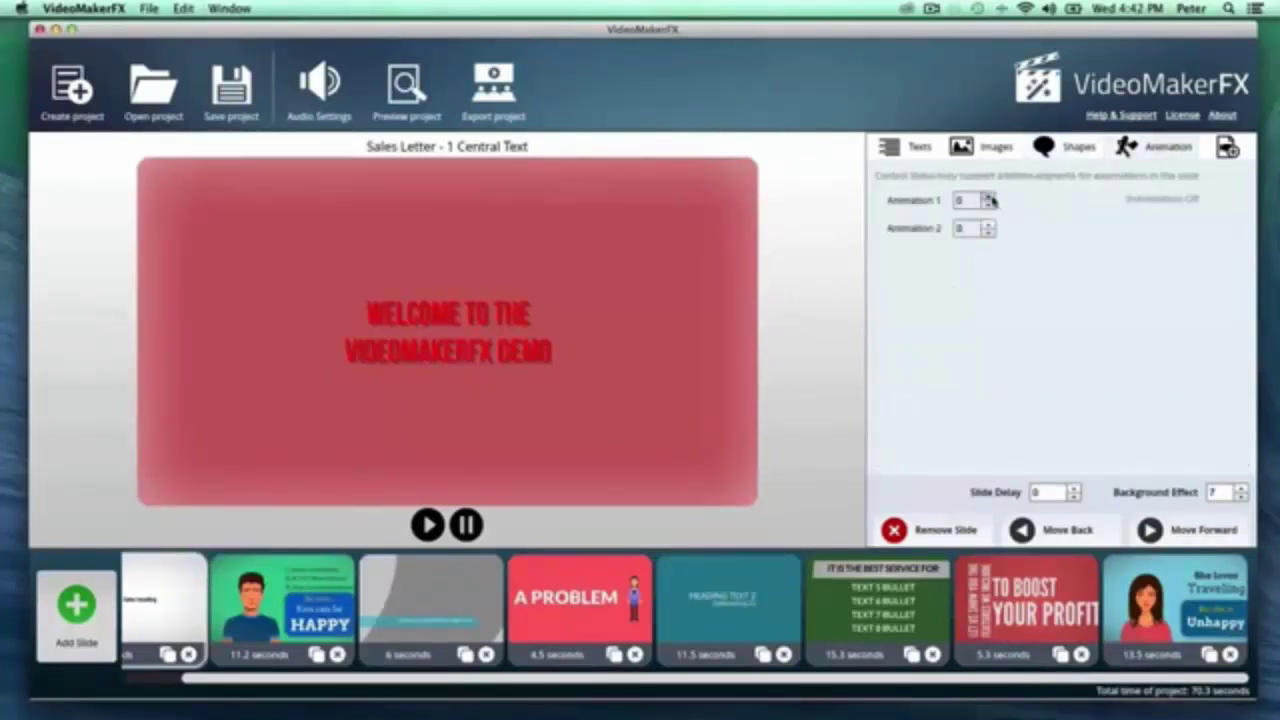
click(989, 197)
click(989, 197)
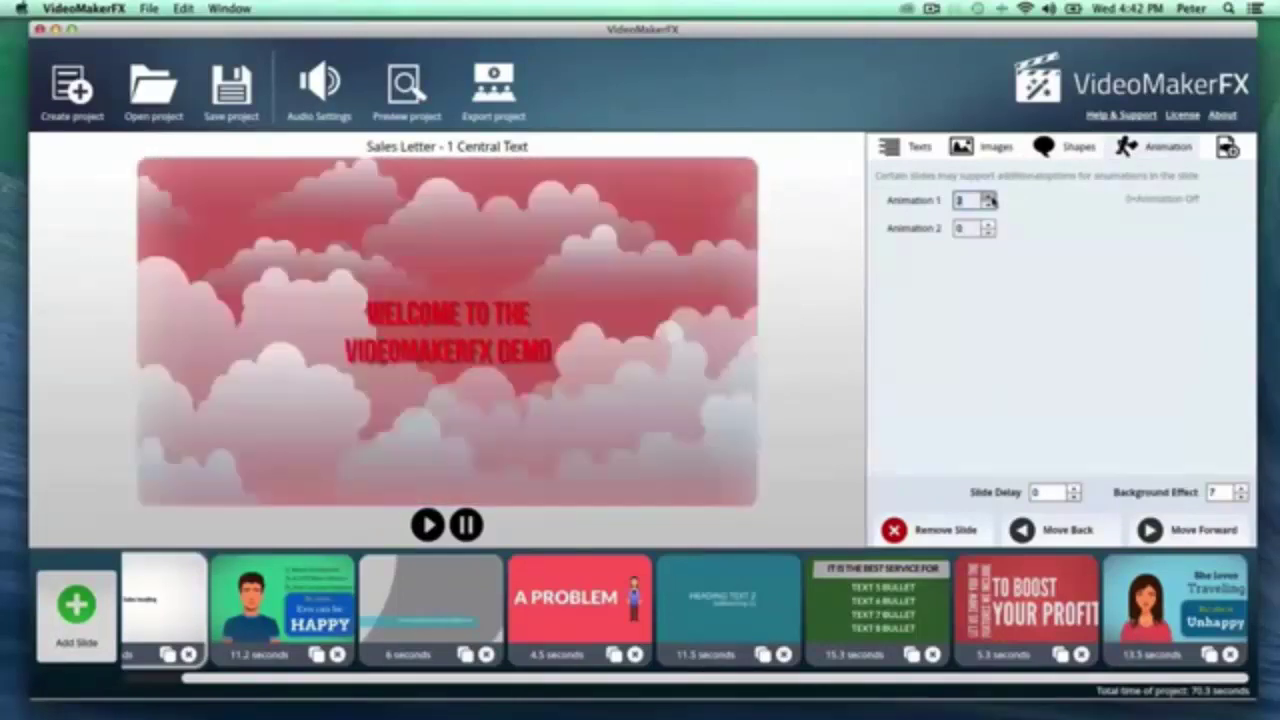
click(989, 197)
click(989, 197)
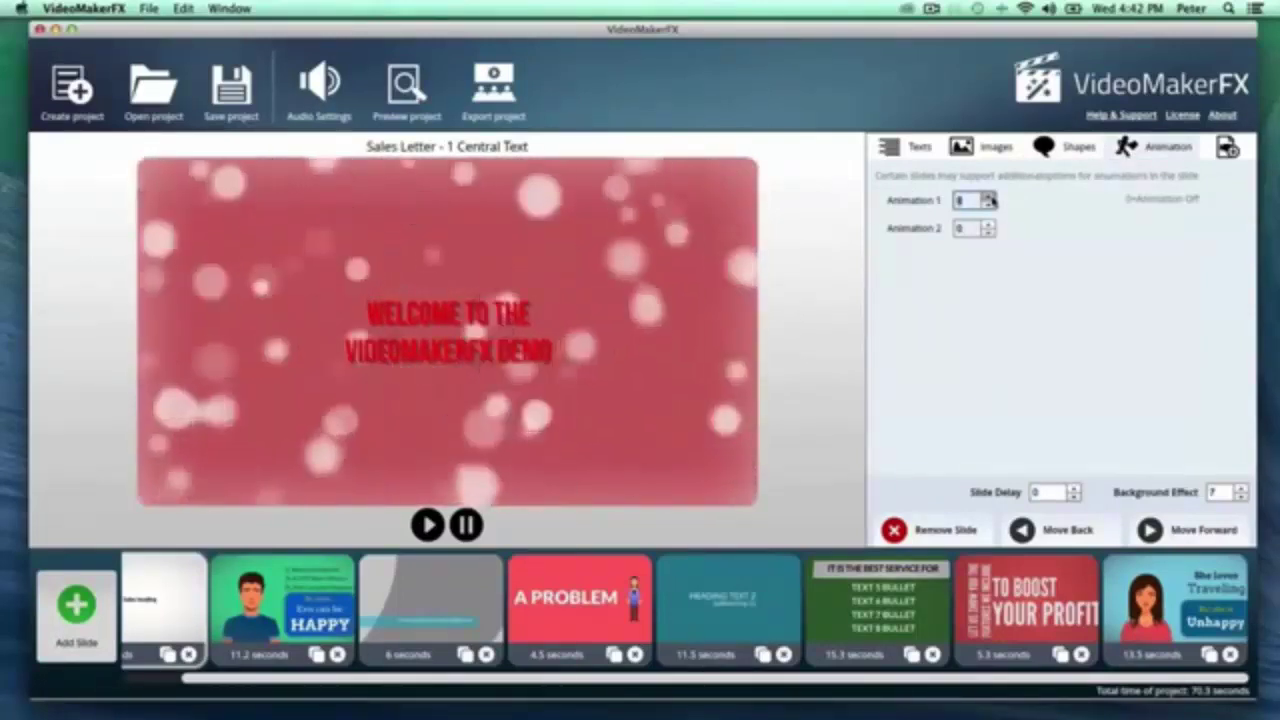
Make the welcome title text white
click(910, 146)
click(1136, 323)
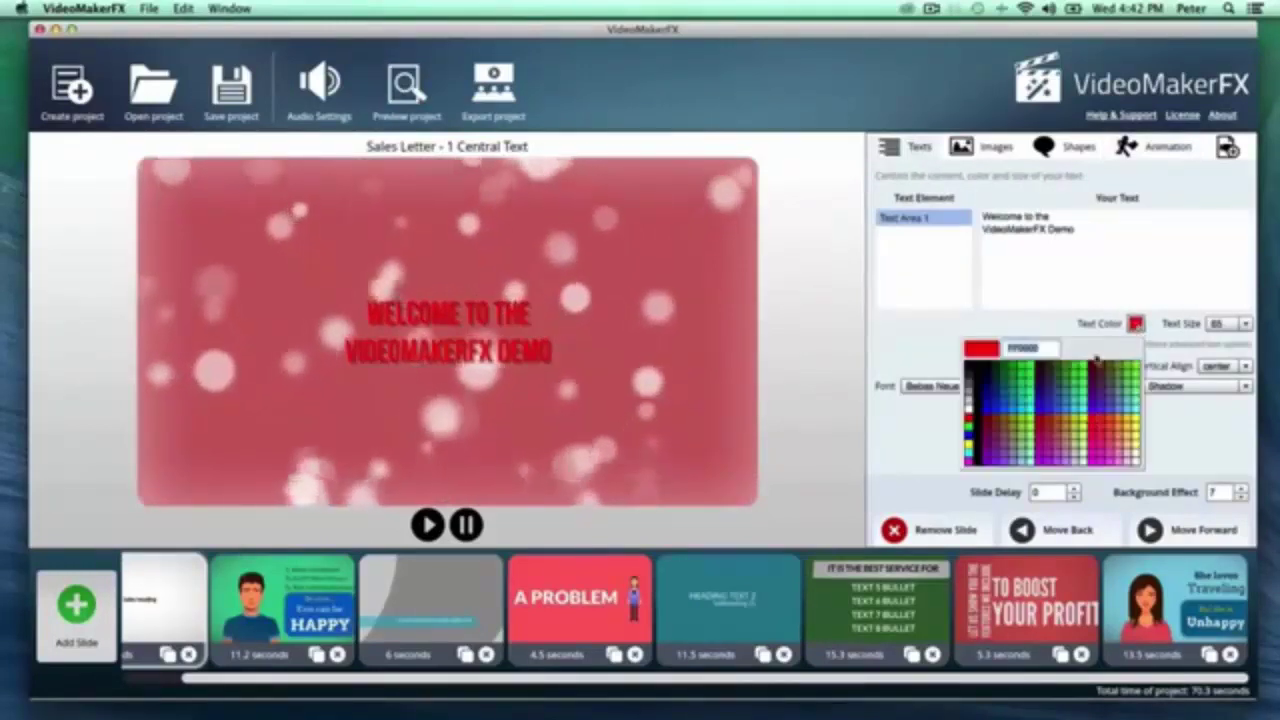
click(968, 402)
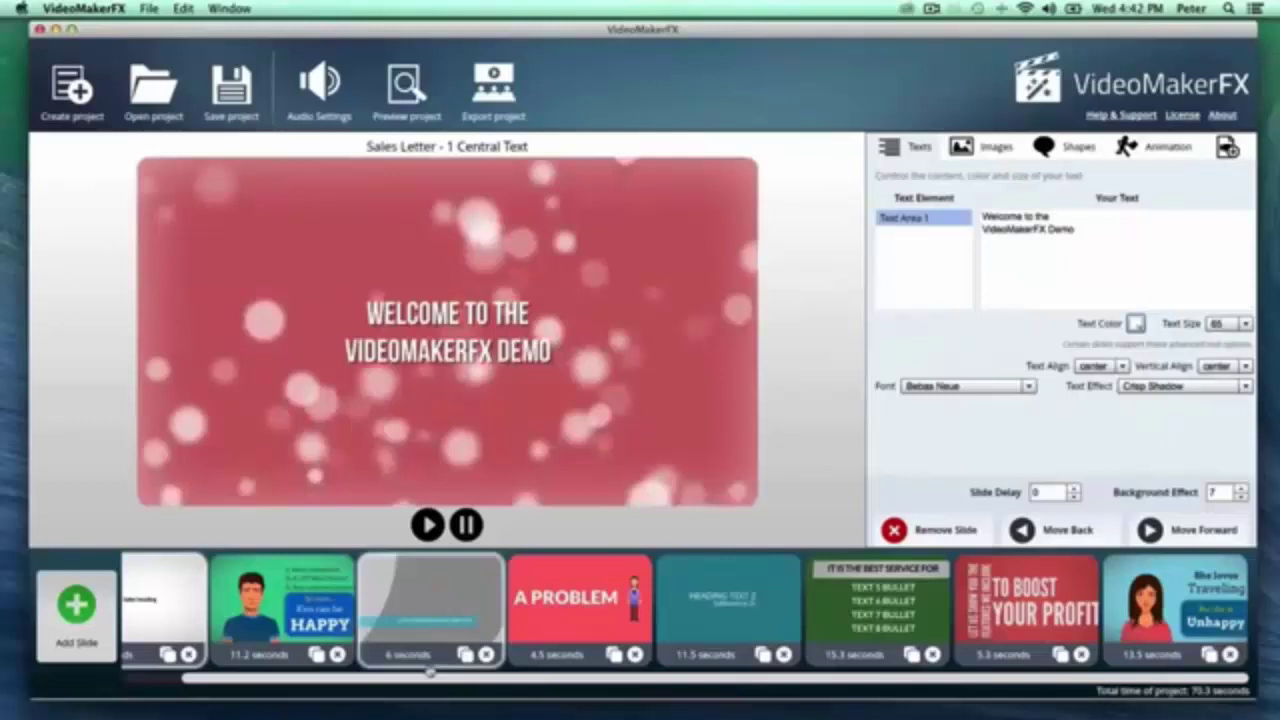
Change the Character Ken slide's Animation 1 variant twice
click(282, 605)
click(1142, 152)
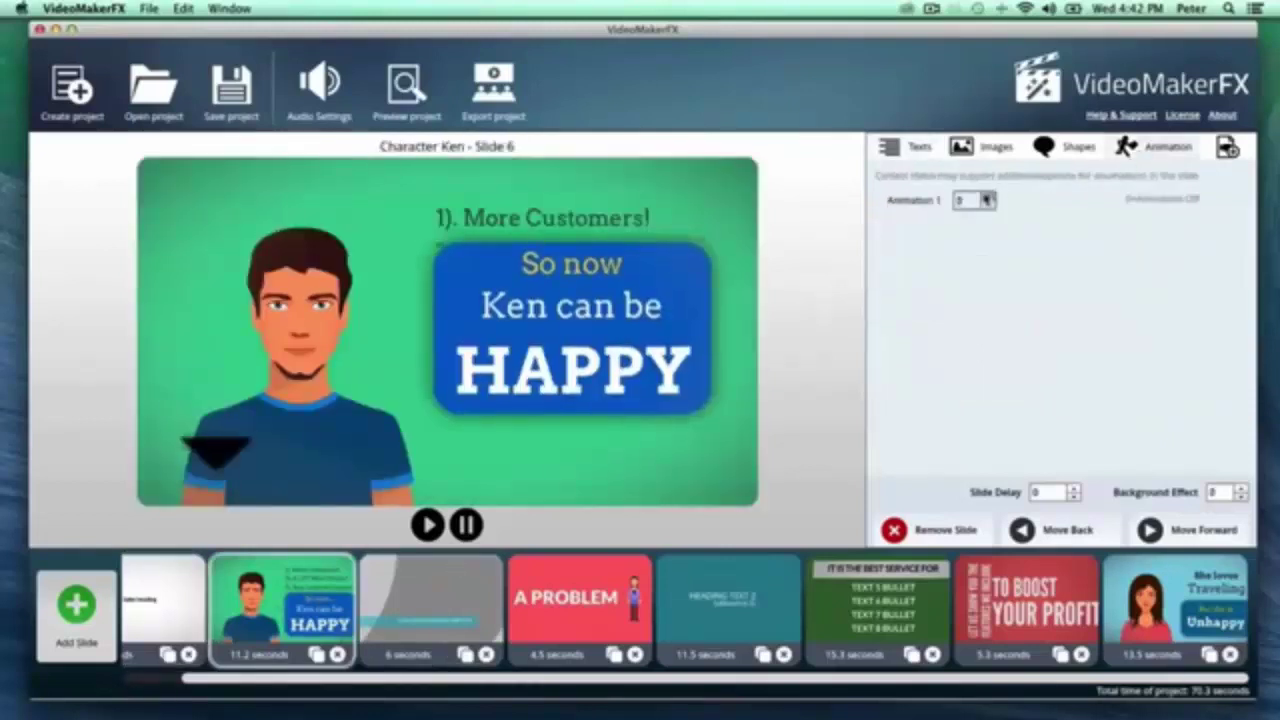
click(988, 198)
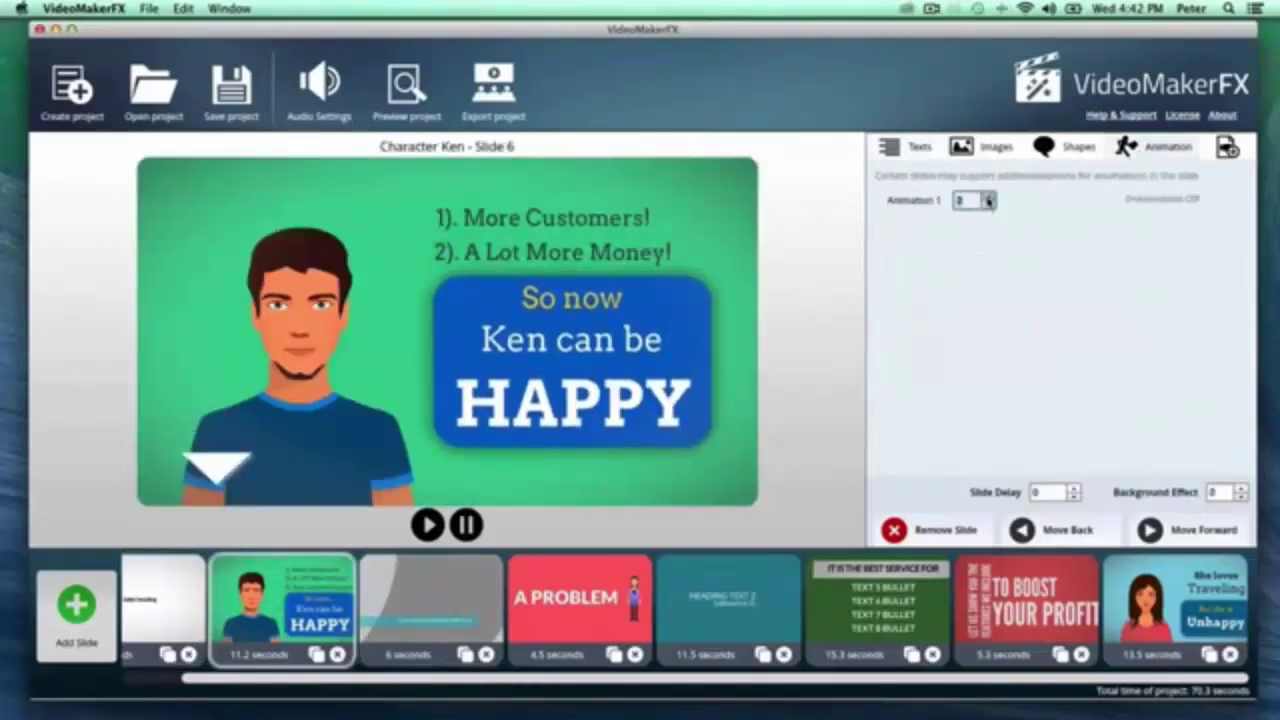
click(987, 204)
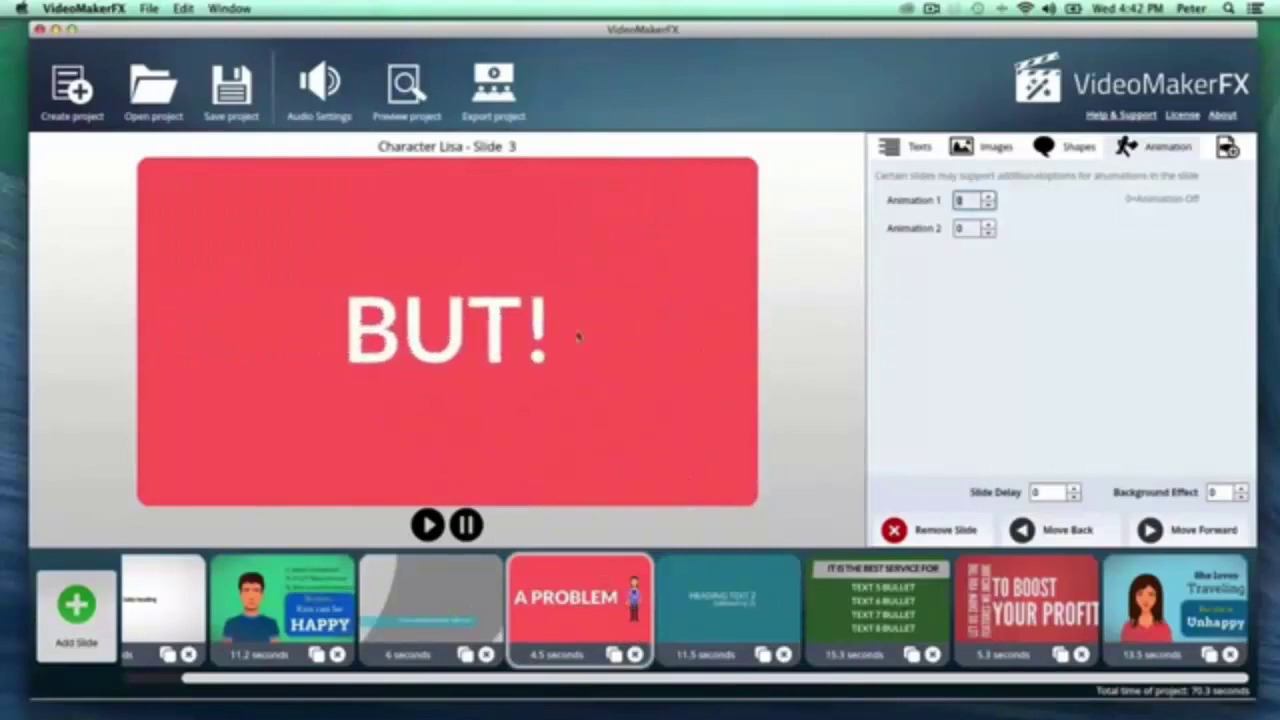
Preview the DESCRIBE IMAGE1 HERE, IT IS THE BEST SERVICE FOR, Character Anna and TO BOOST YOUR PROFIT slides
click(731, 626)
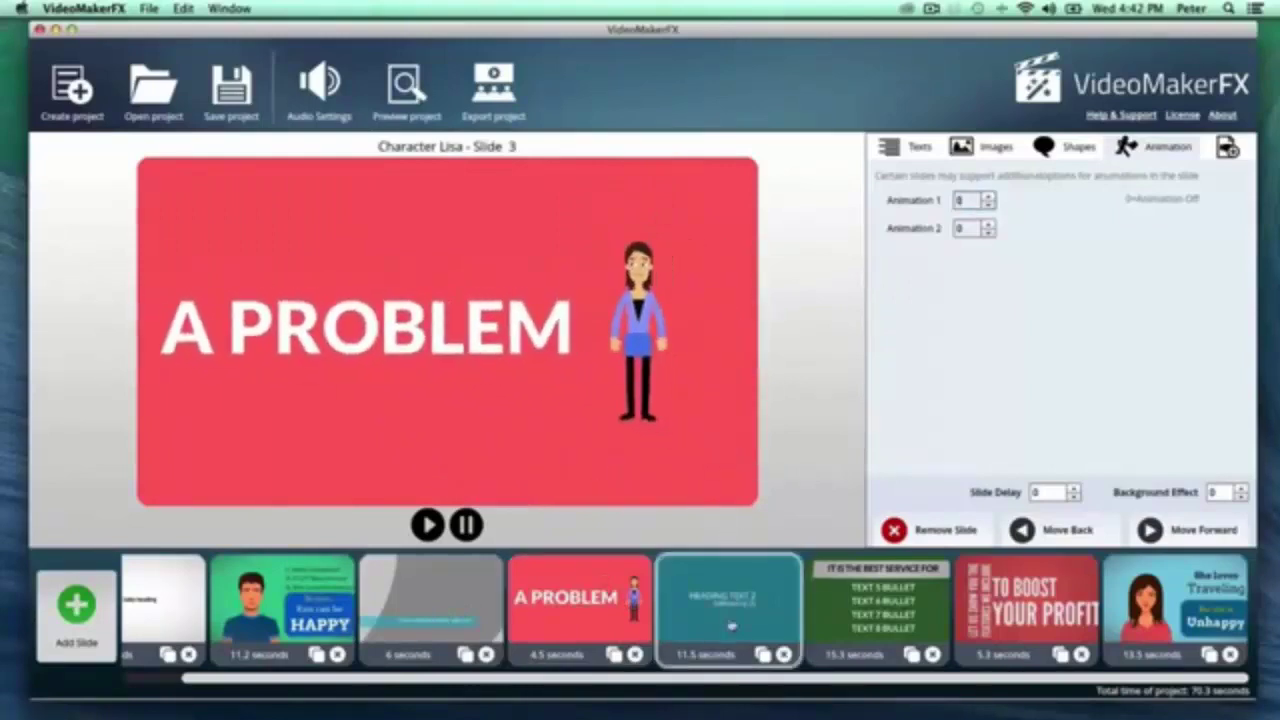
click(855, 588)
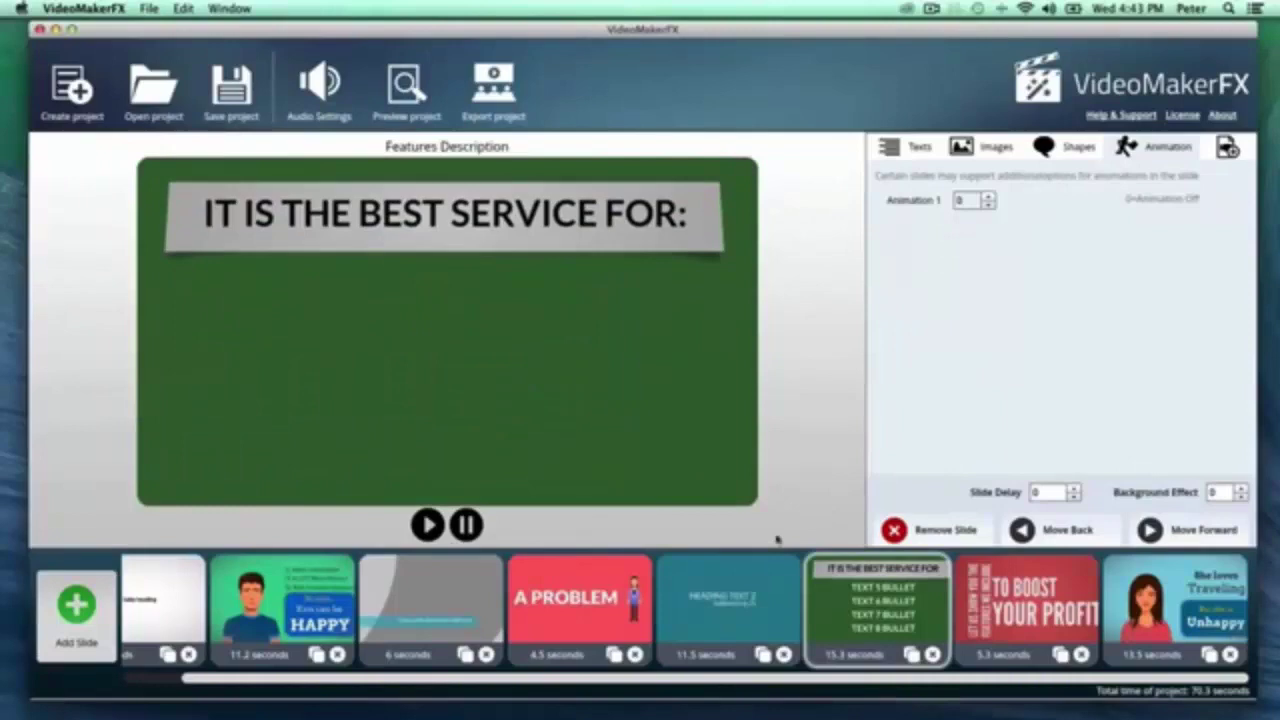
click(1148, 598)
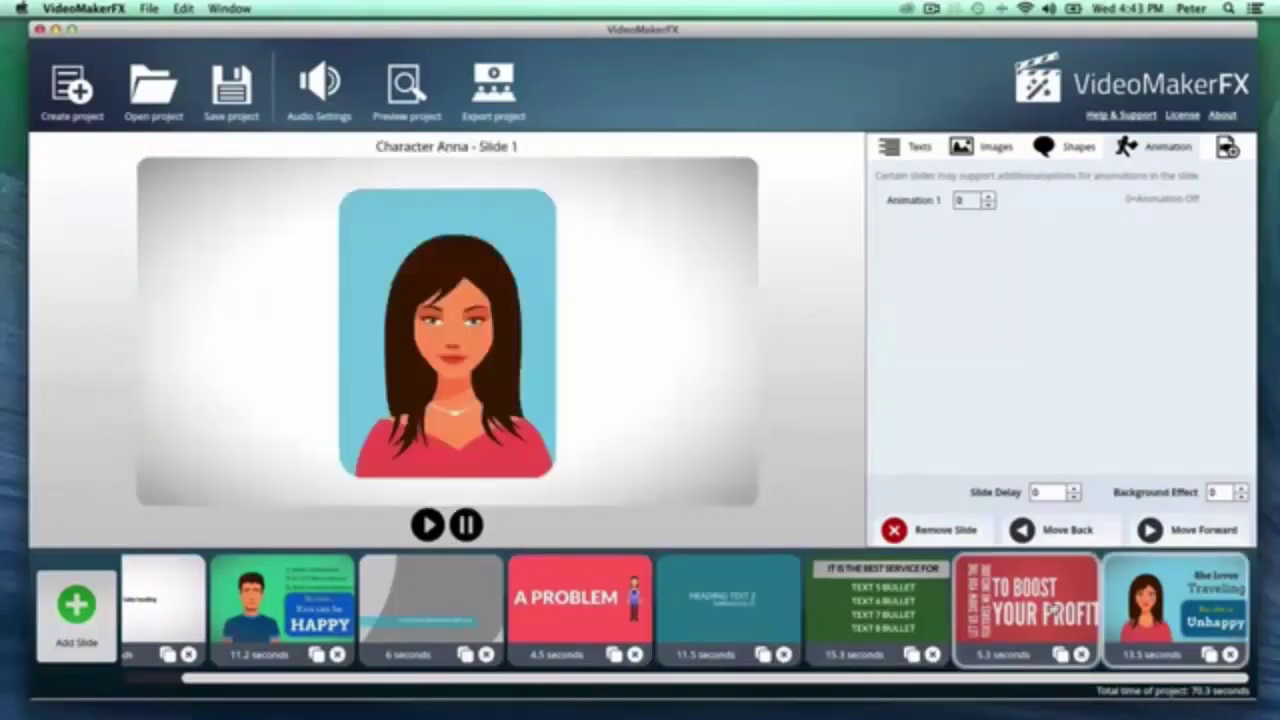
click(1042, 595)
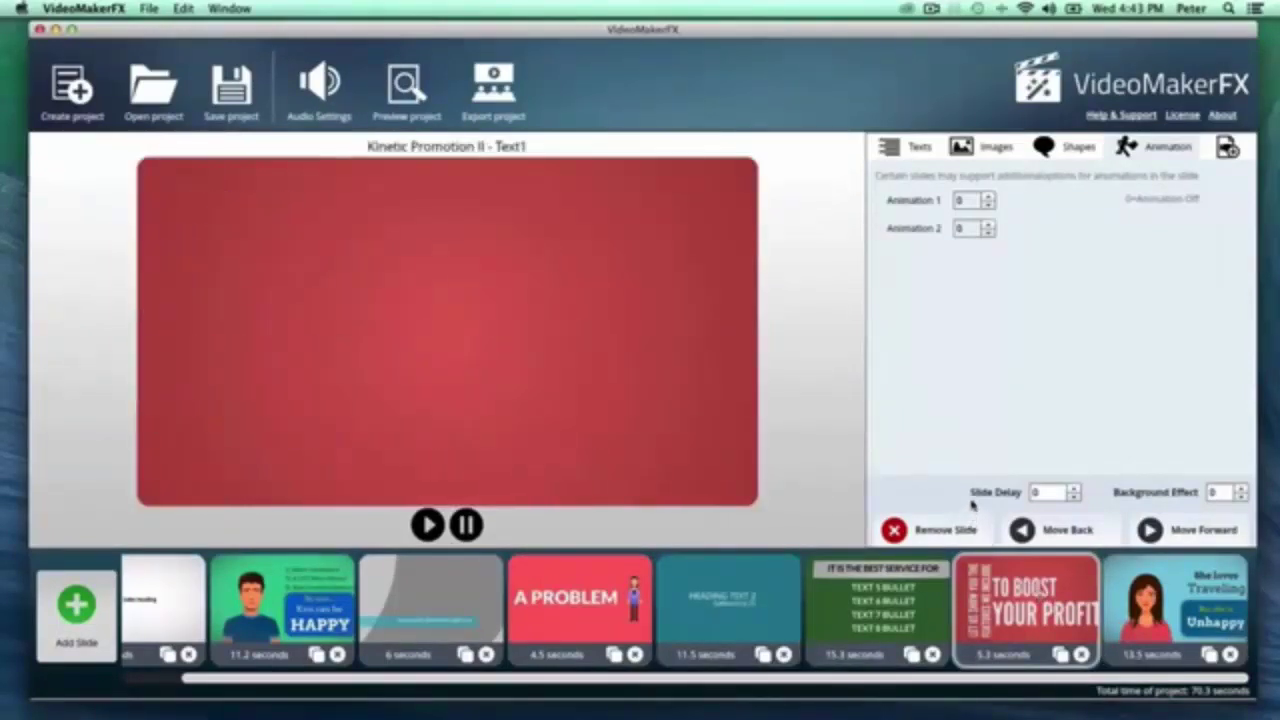
Append the ESSENTIALS - Whiteboard I Hand Place Image slide to the project
click(76, 606)
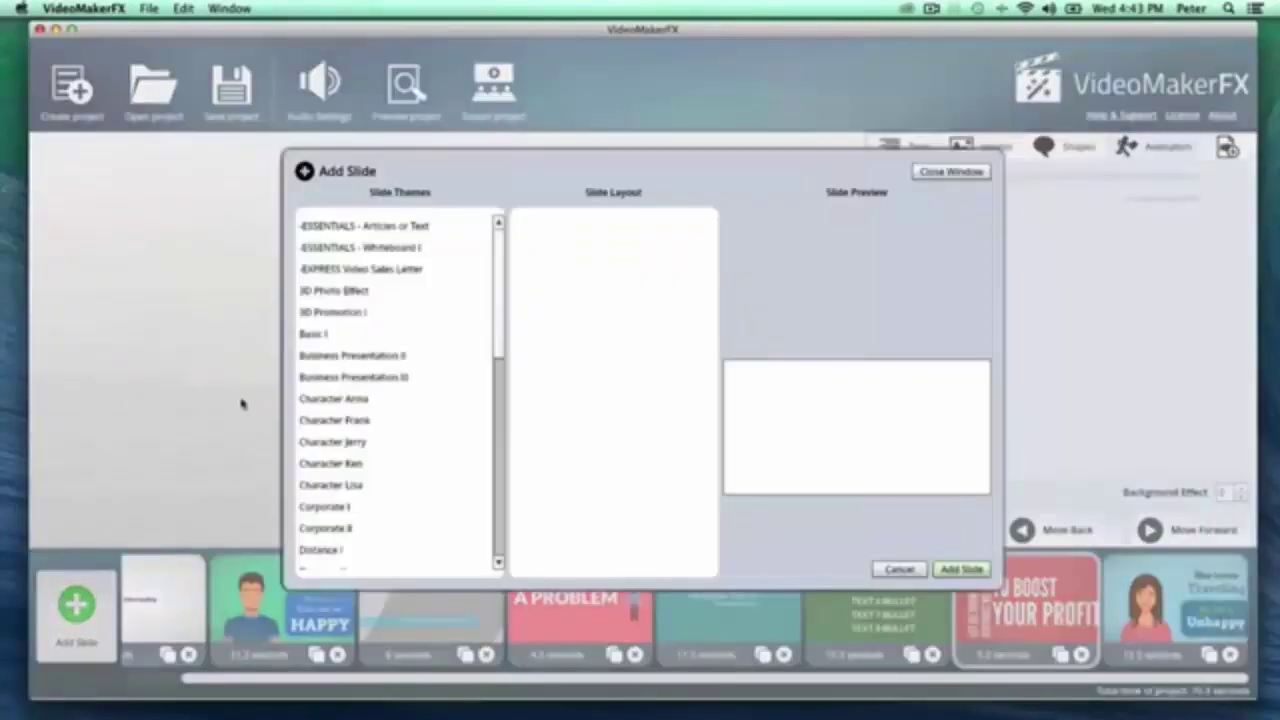
click(340, 248)
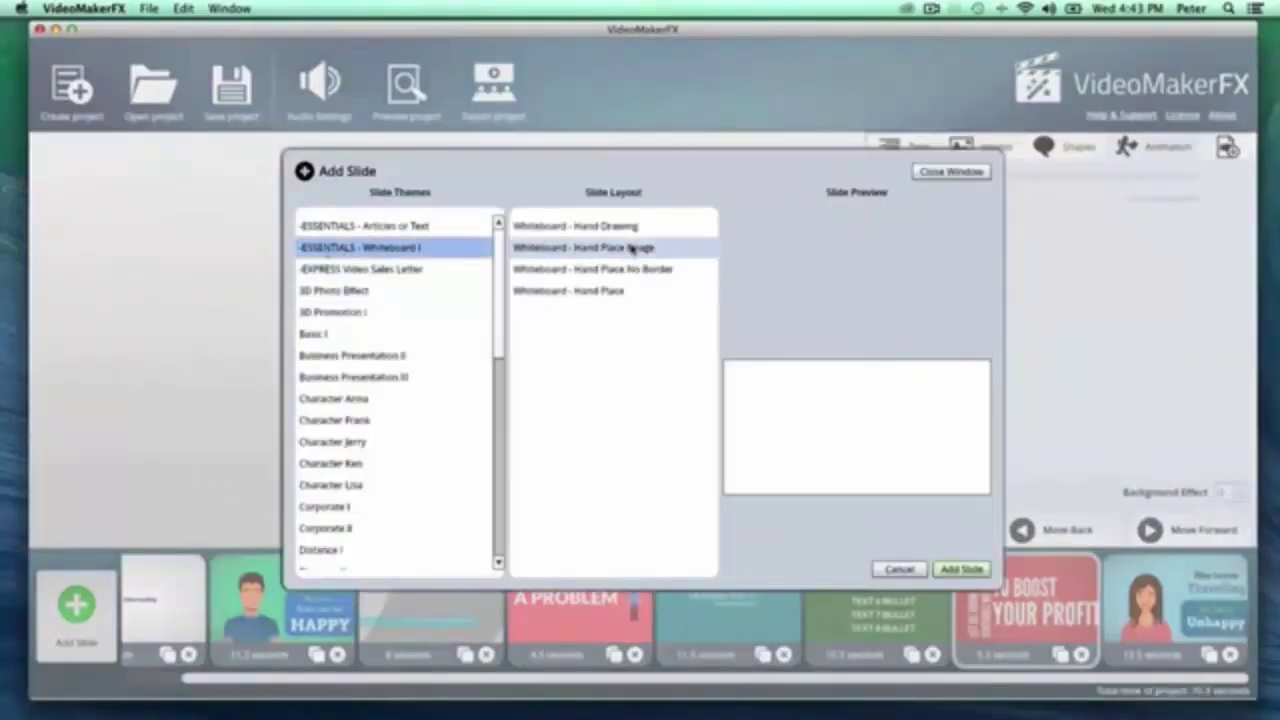
click(630, 250)
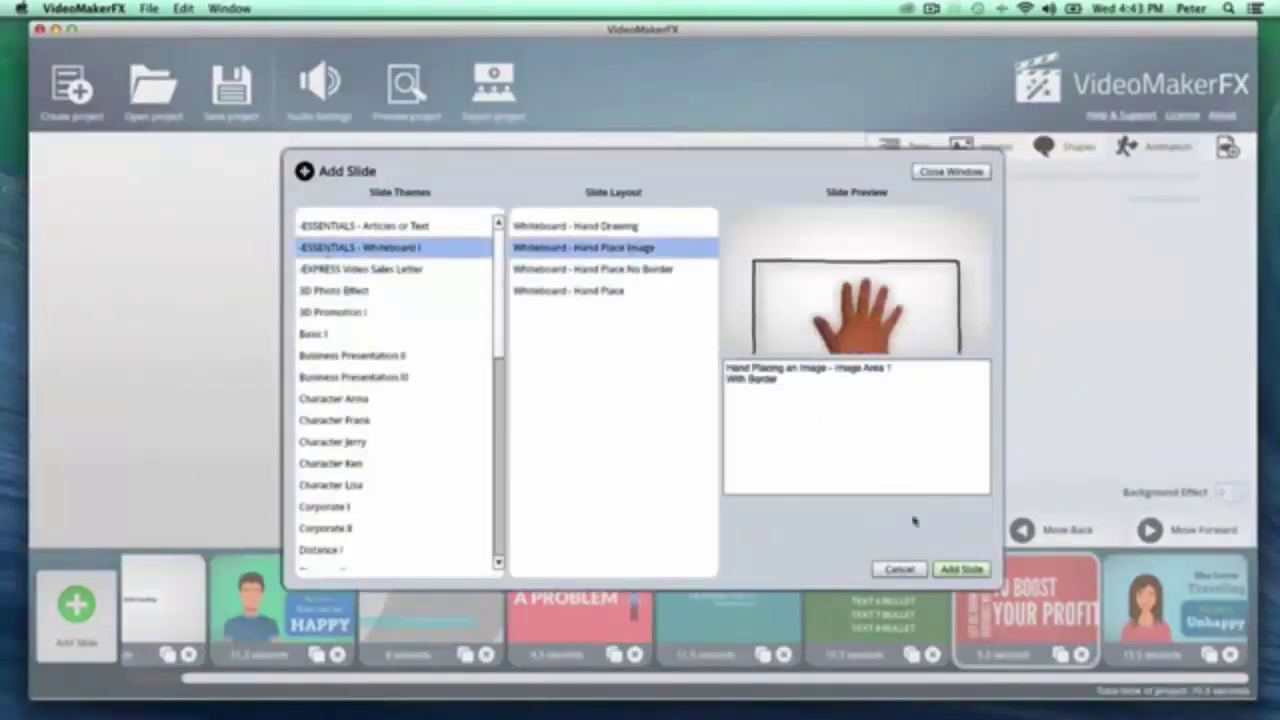
click(962, 569)
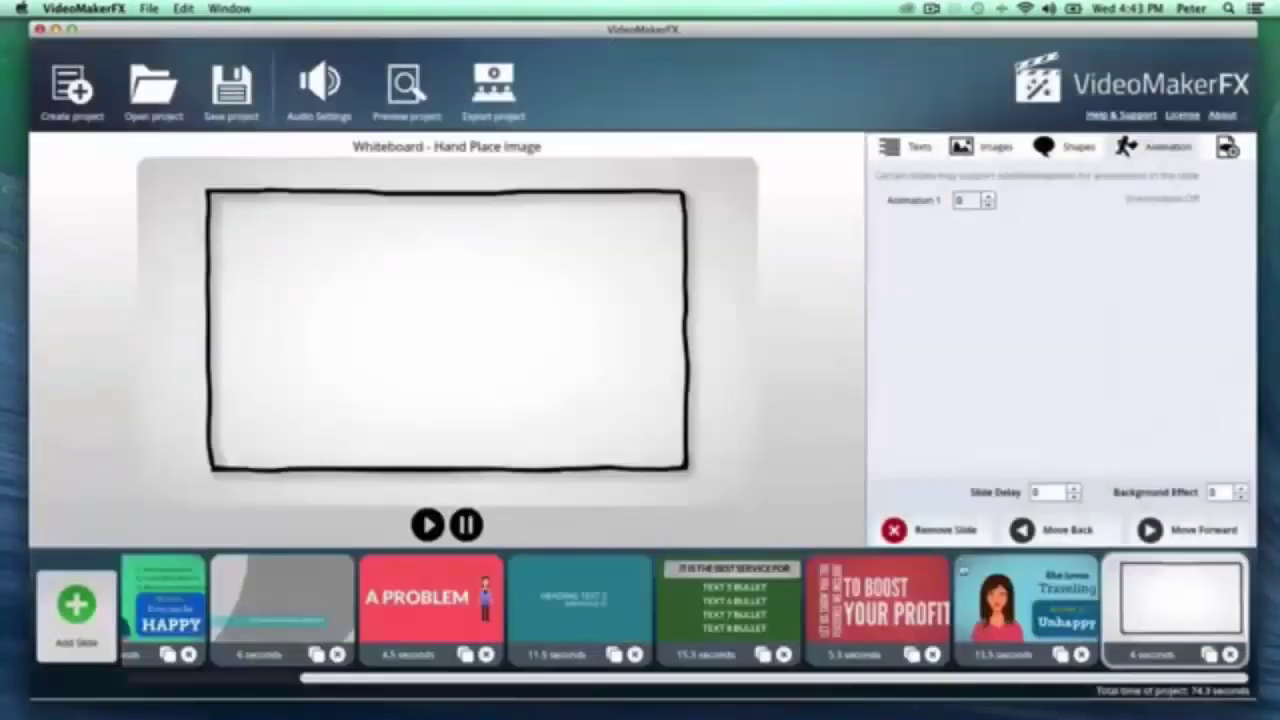
Fill the whiteboard slide's image with the gallery photo 6.jpg and scale it down slightly
click(1147, 638)
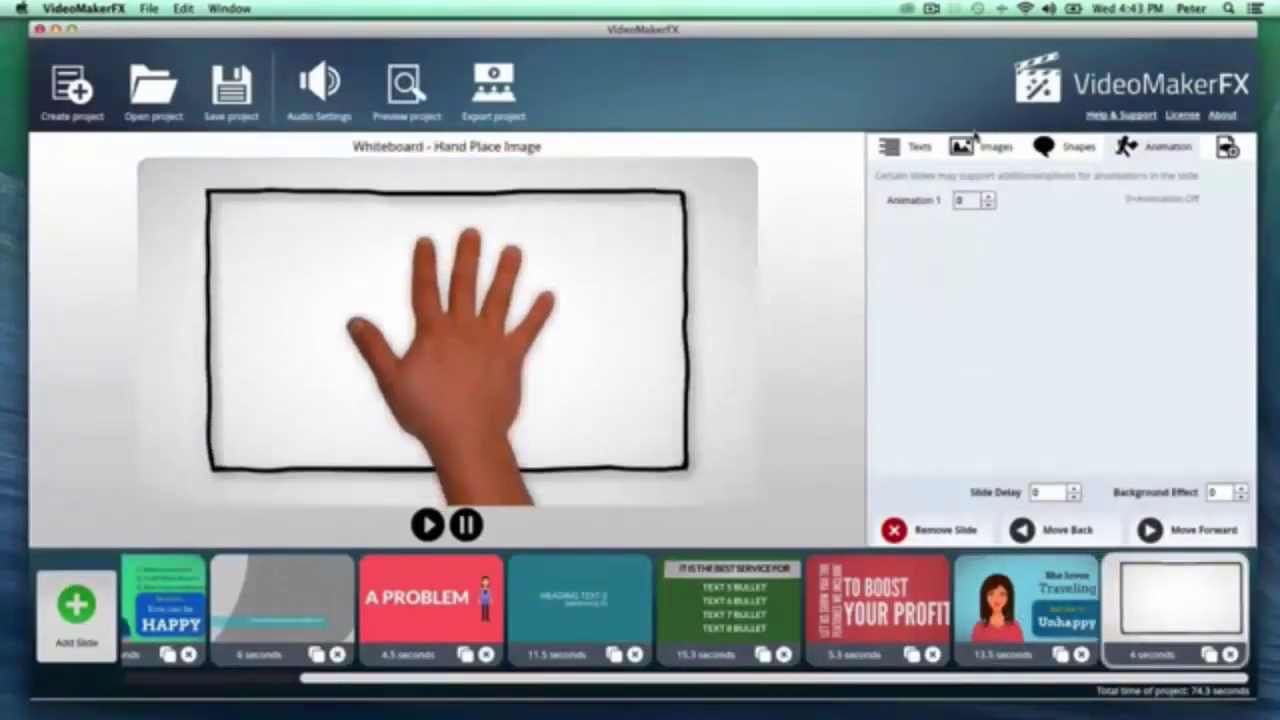
click(980, 145)
click(1139, 239)
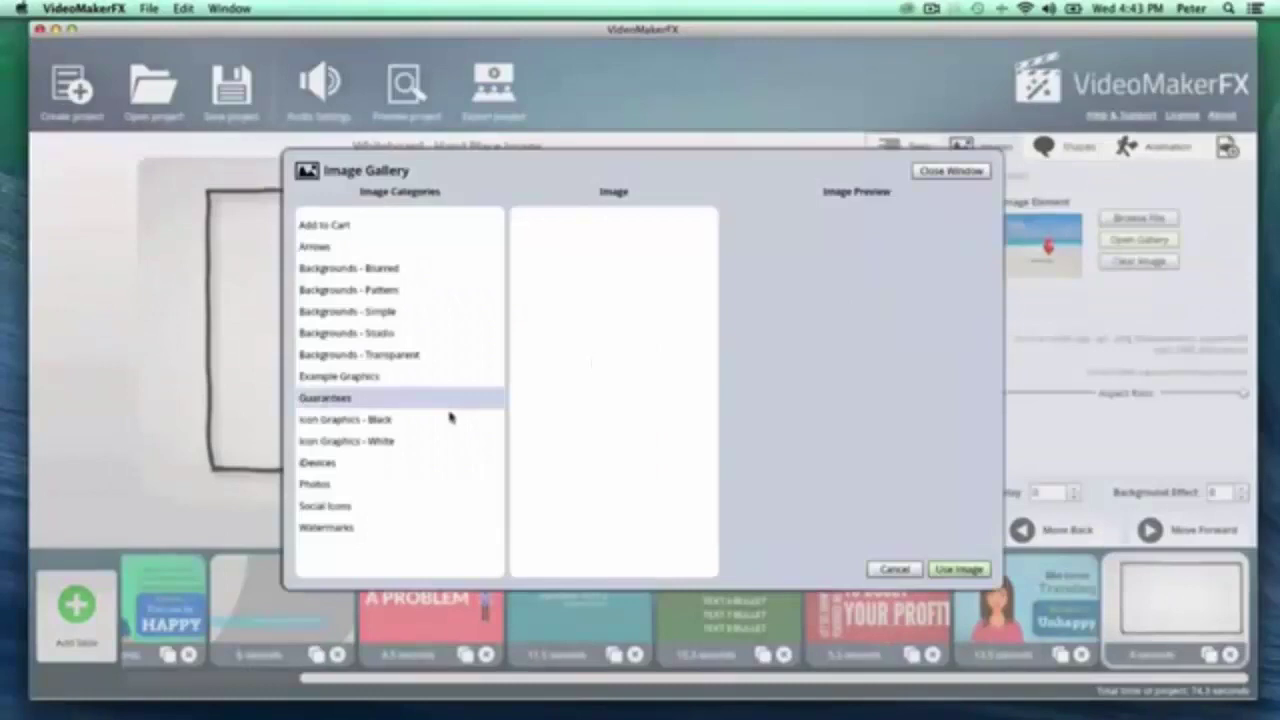
click(394, 486)
click(645, 333)
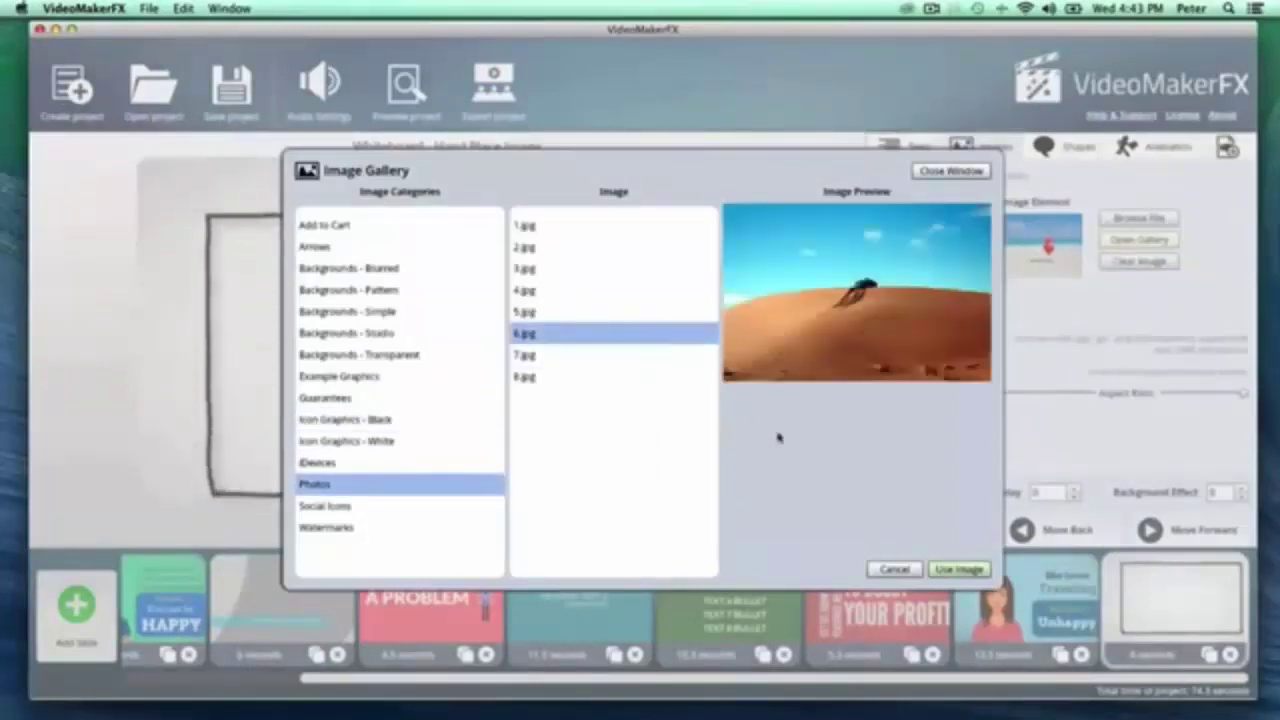
click(958, 569)
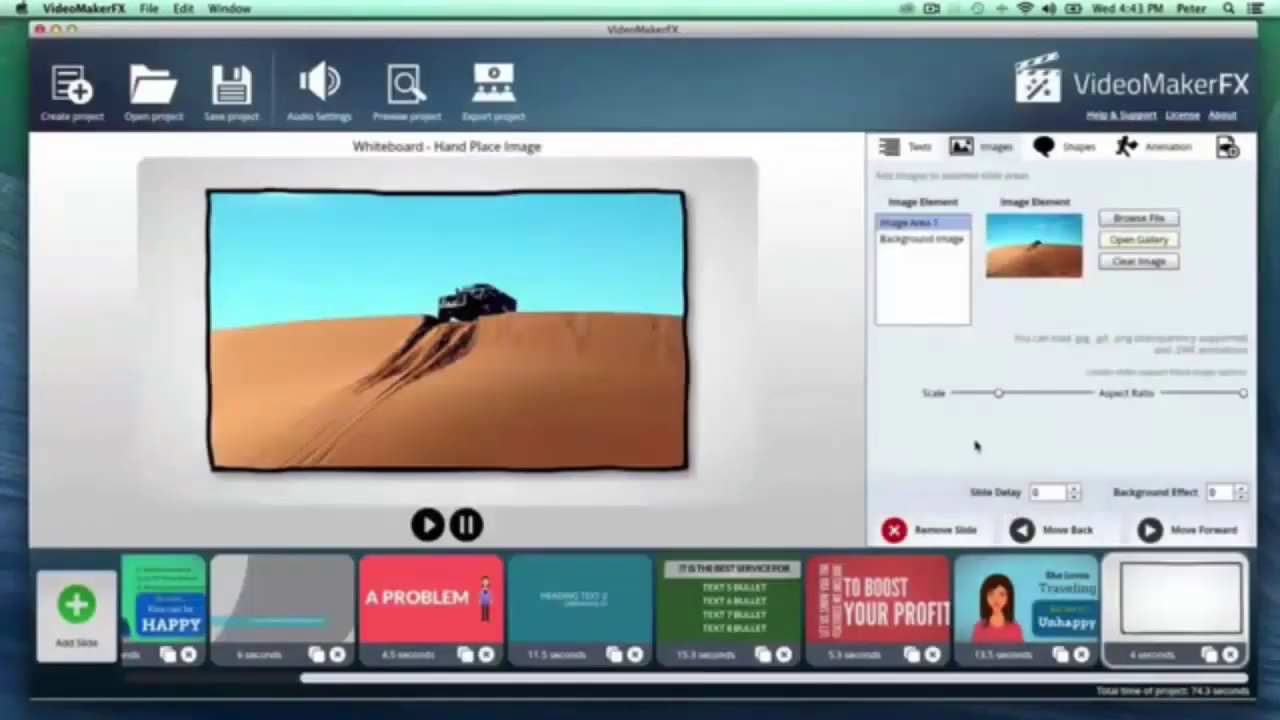
drag(995, 395, 988, 393)
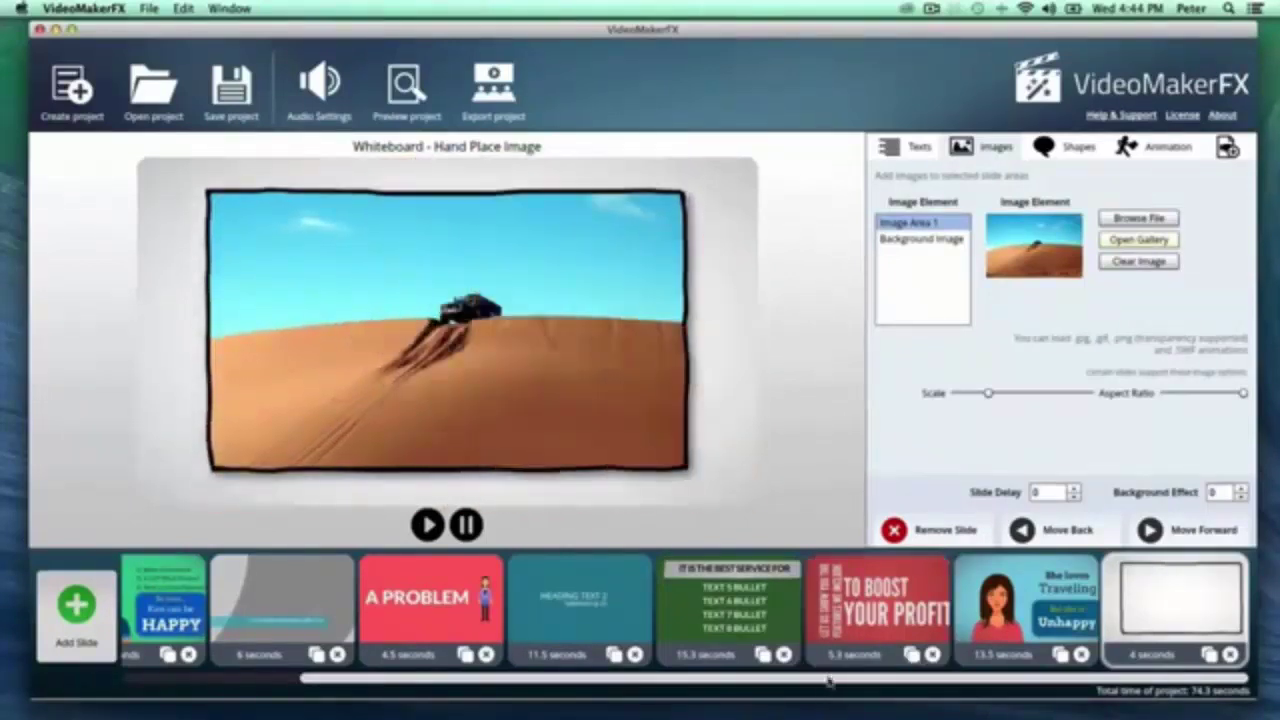
drag(828, 680, 747, 698)
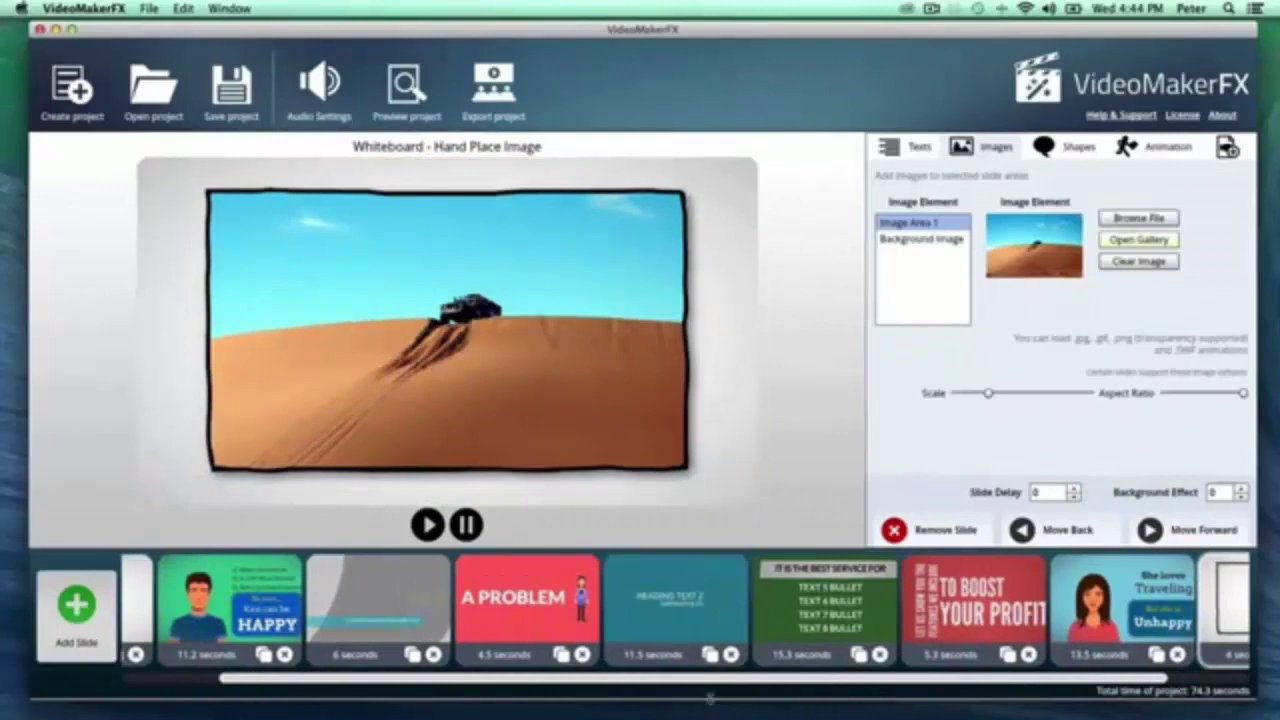